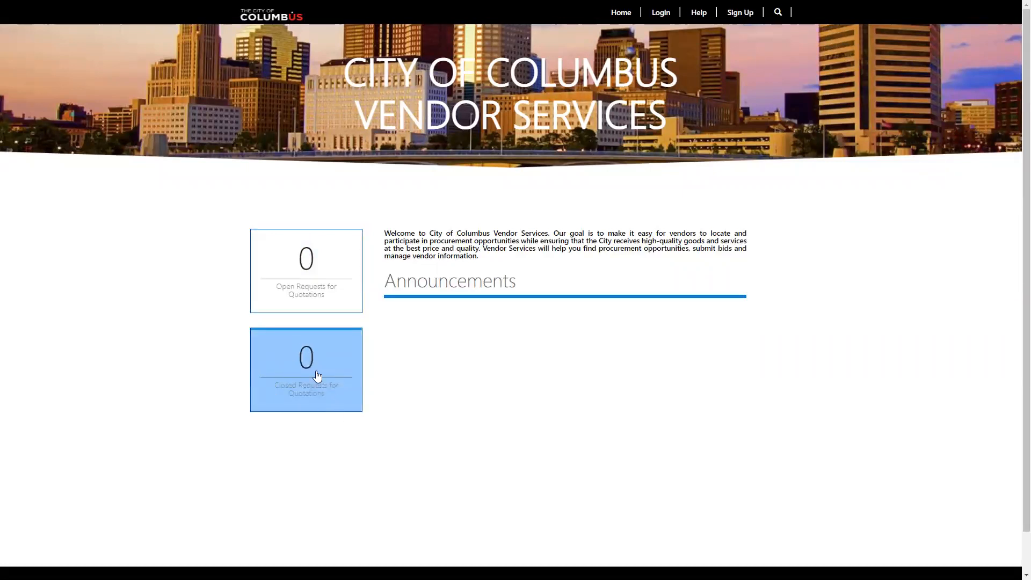
# Step: Look over the vendor portal's help page, return to the home page and go to vendor sign-up
pyautogui.click(701, 21)
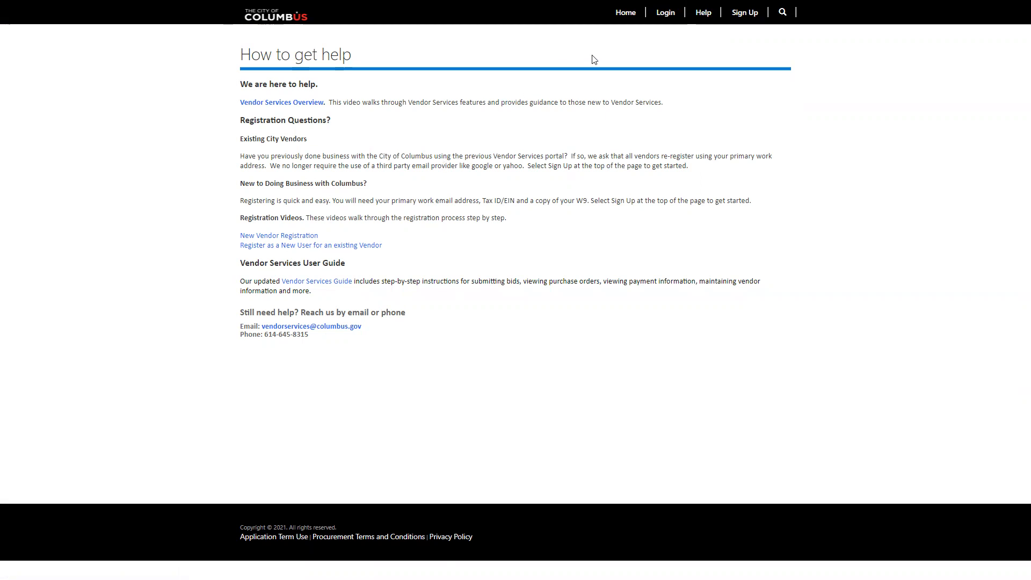
pyautogui.click(624, 16)
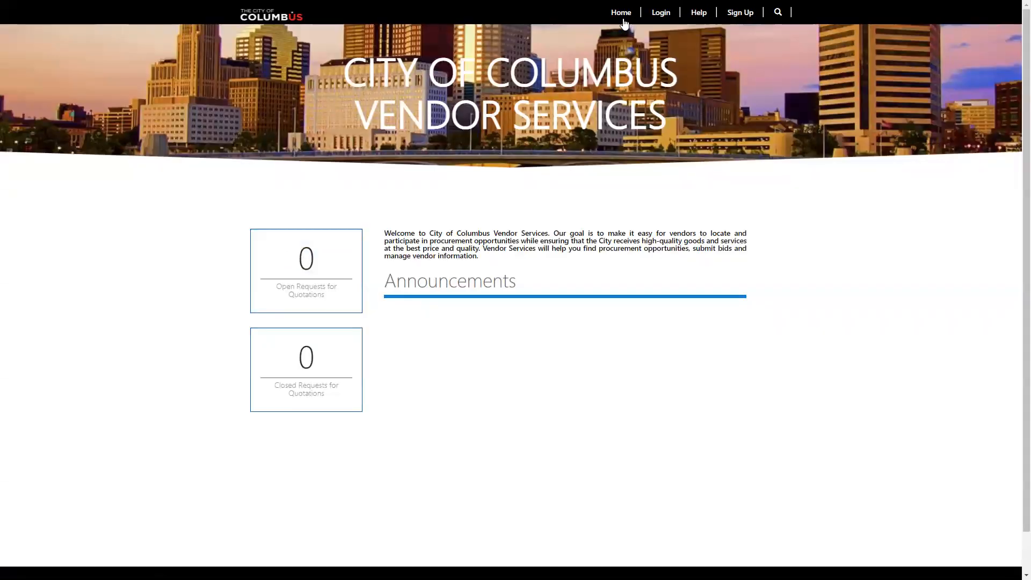
pyautogui.click(753, 16)
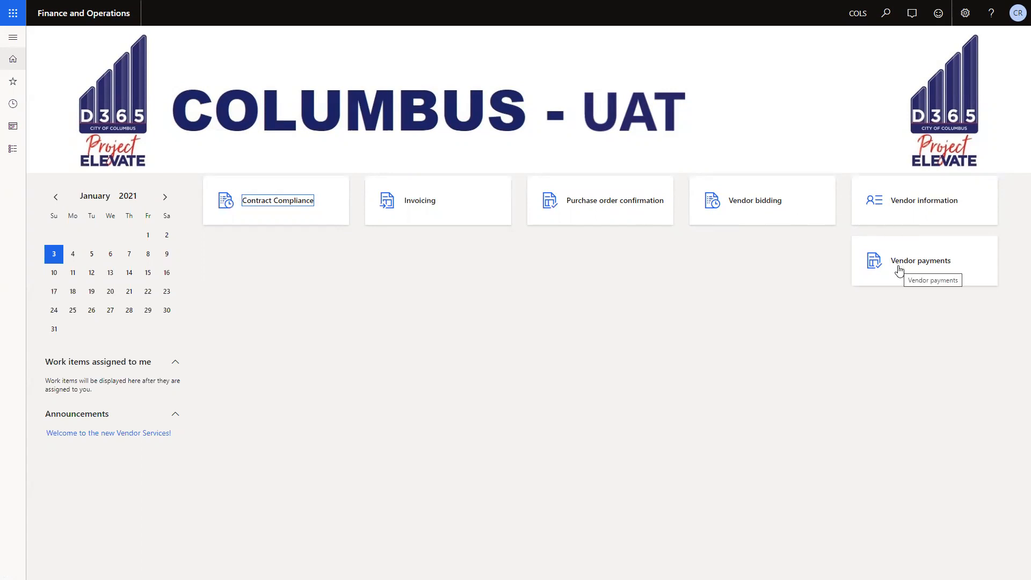
# Step: Open the vendor information workspace and display the company's general details
pyautogui.click(925, 206)
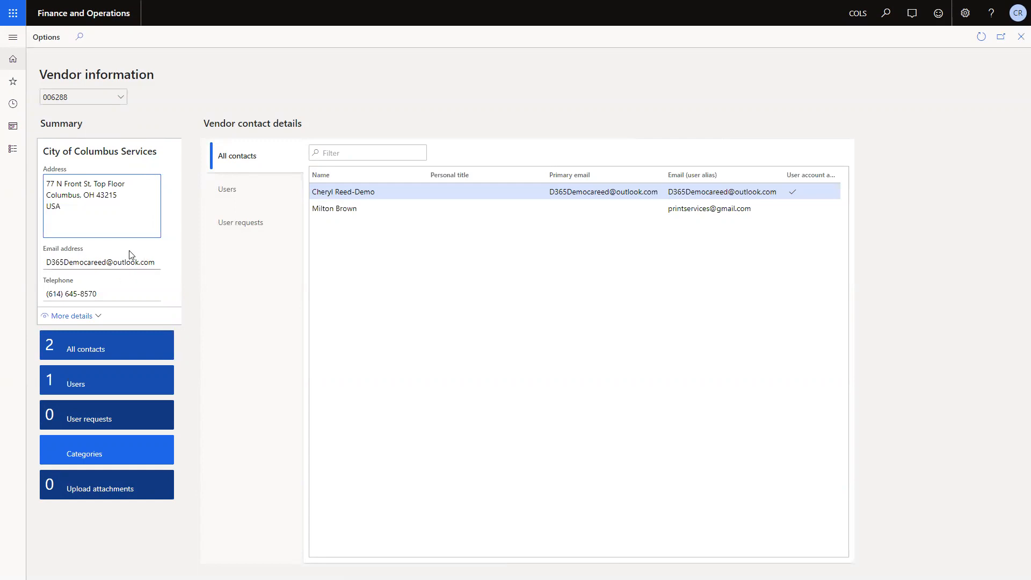
pyautogui.click(77, 318)
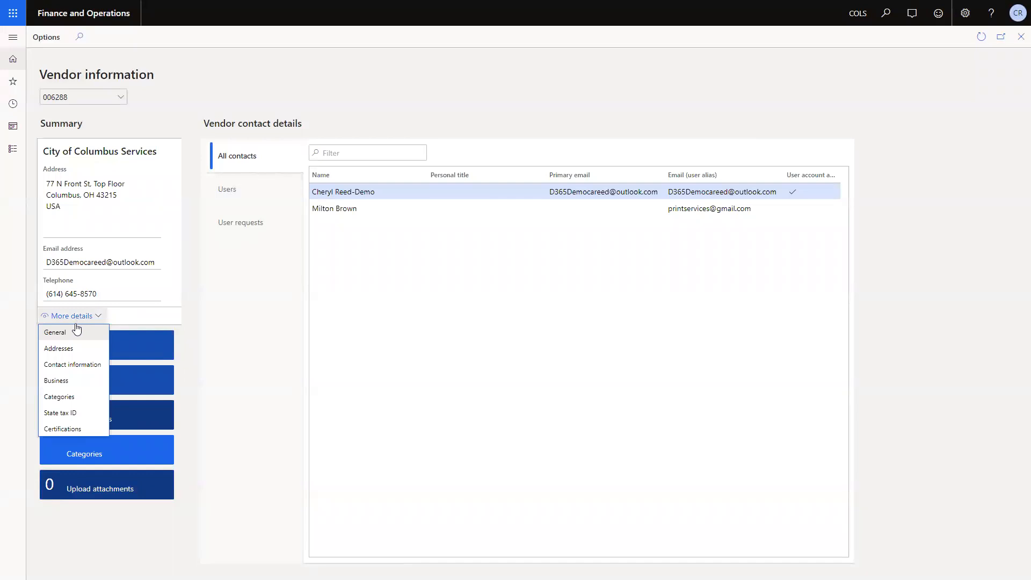
pyautogui.click(76, 336)
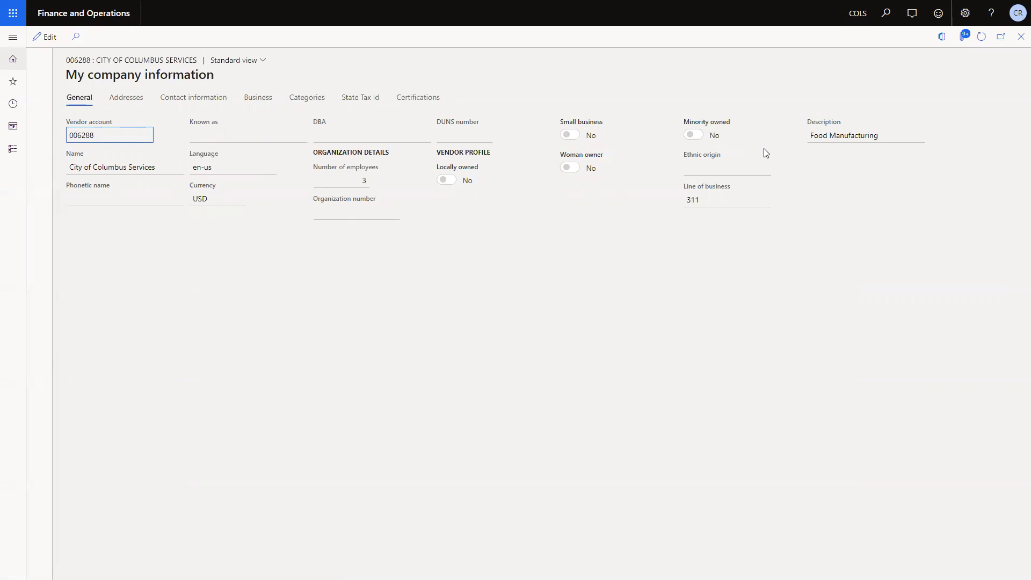
# Step: Review the company's addresses and contact information, viewing the fax contact's edit form and cancelling it
pyautogui.click(124, 102)
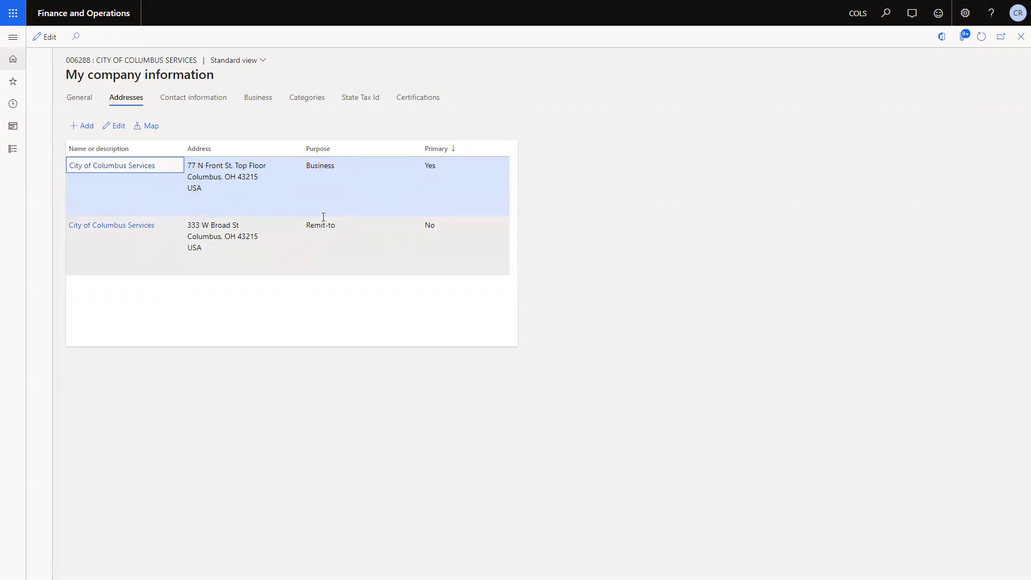
pyautogui.click(202, 99)
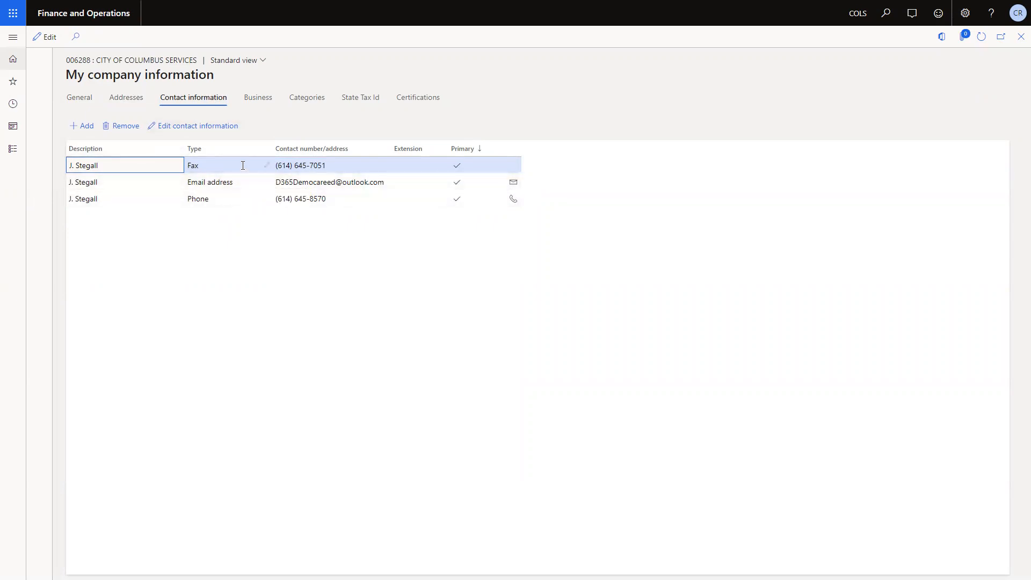
pyautogui.click(197, 129)
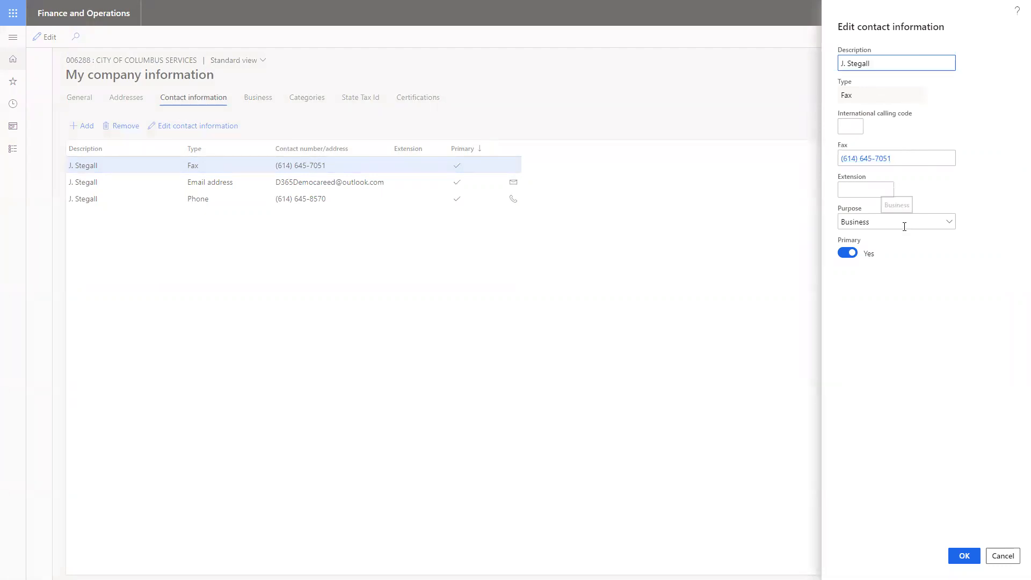
pyautogui.click(1000, 562)
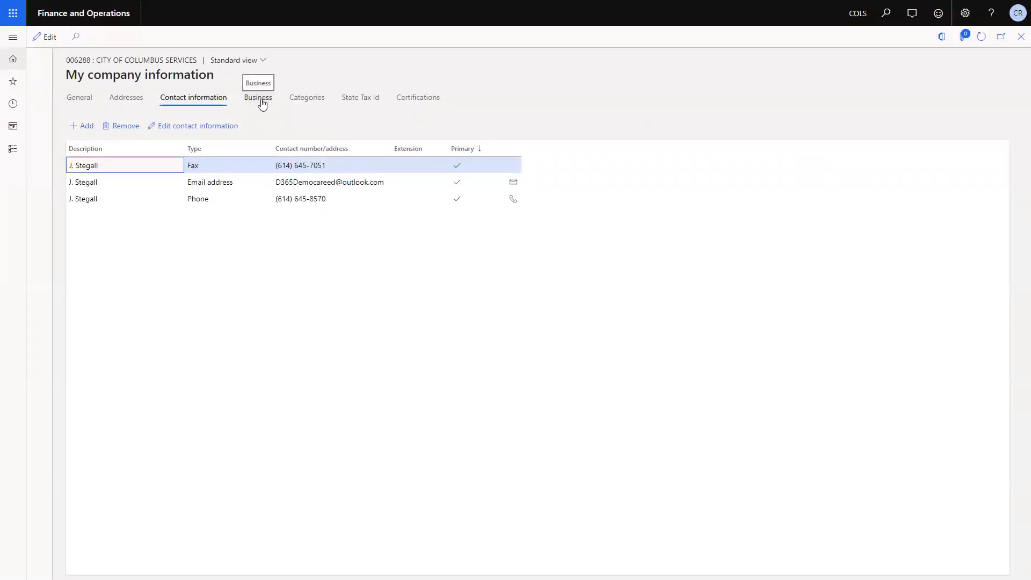
# Step: Review the company's business tax details, procurement categories and certifications, and return to the vendor information workspace
pyautogui.click(262, 102)
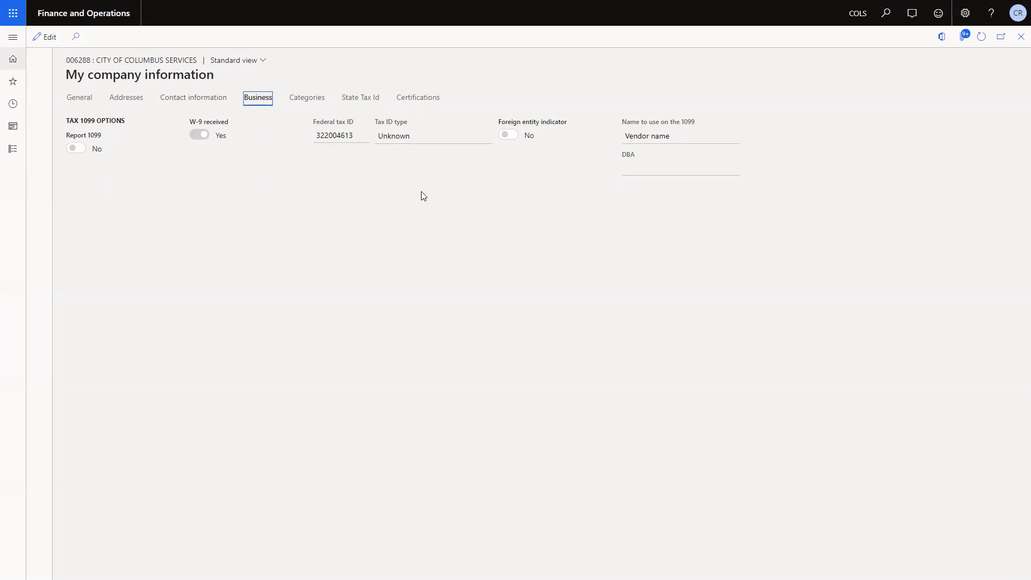
pyautogui.click(308, 101)
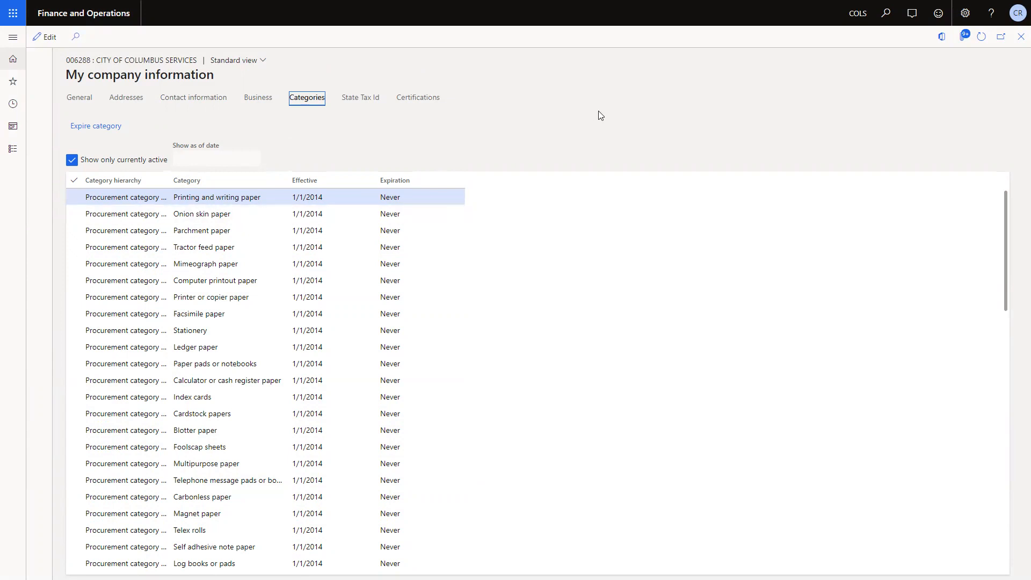
pyautogui.click(427, 103)
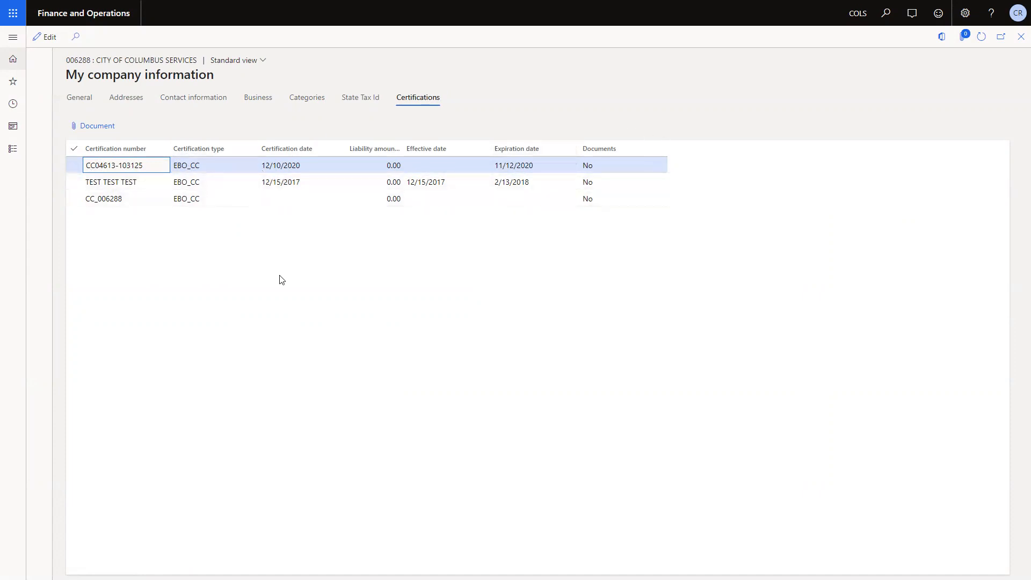
pyautogui.click(1018, 44)
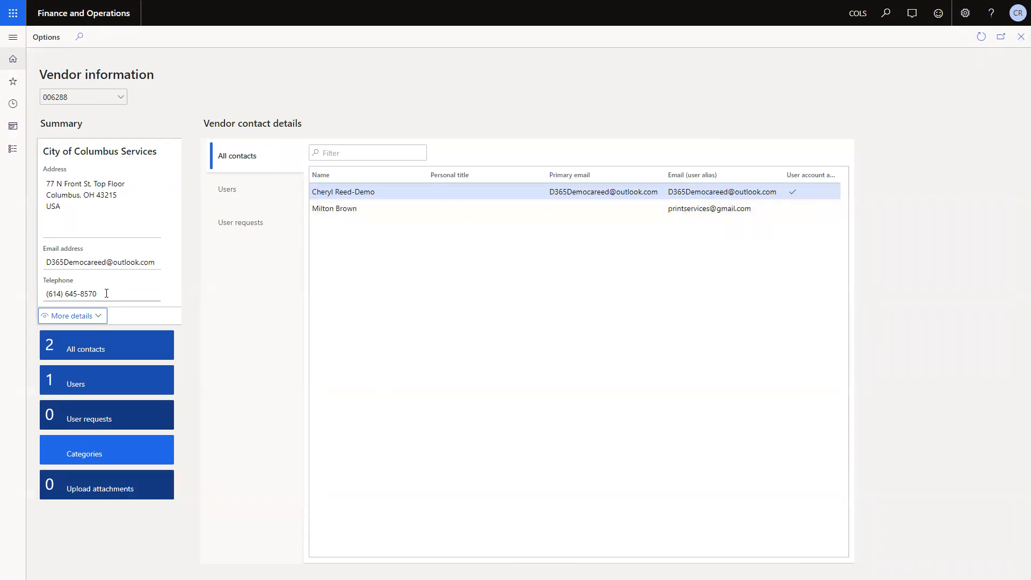
# Step: Expire the vendor's Onion skin paper category as of 1/3/2021 and return to the dashboard
pyautogui.click(94, 457)
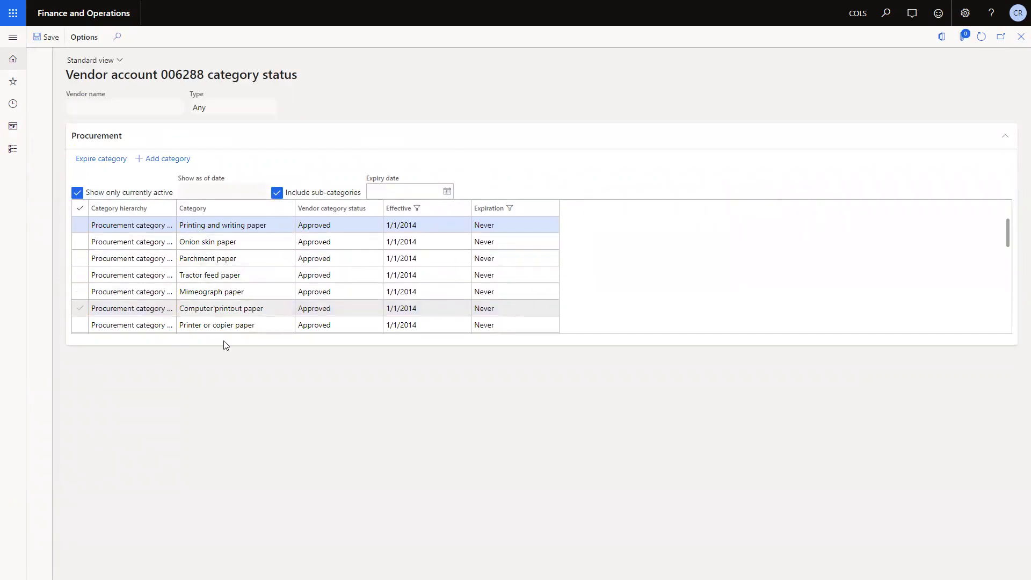
pyautogui.click(80, 243)
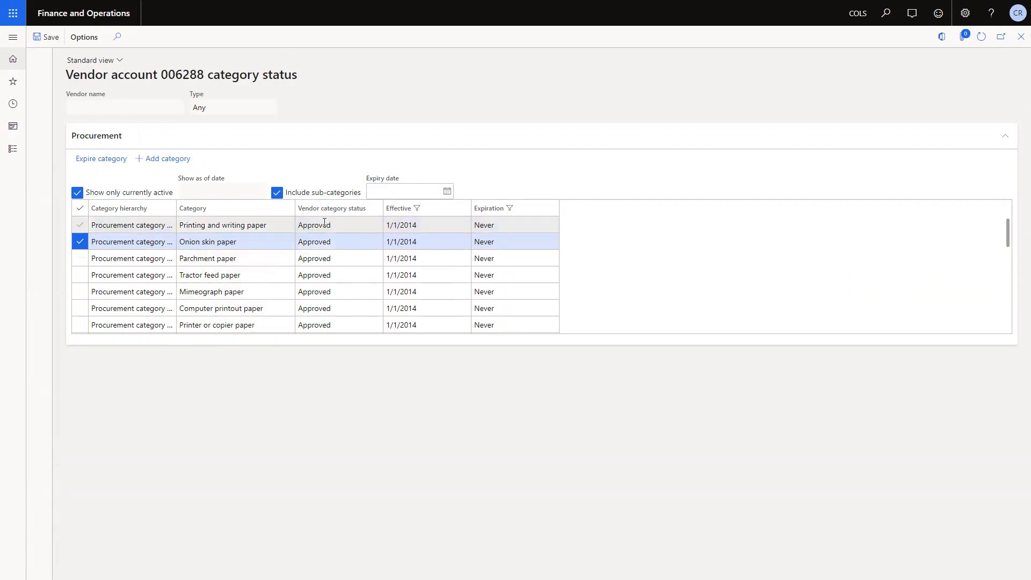
pyautogui.click(386, 194)
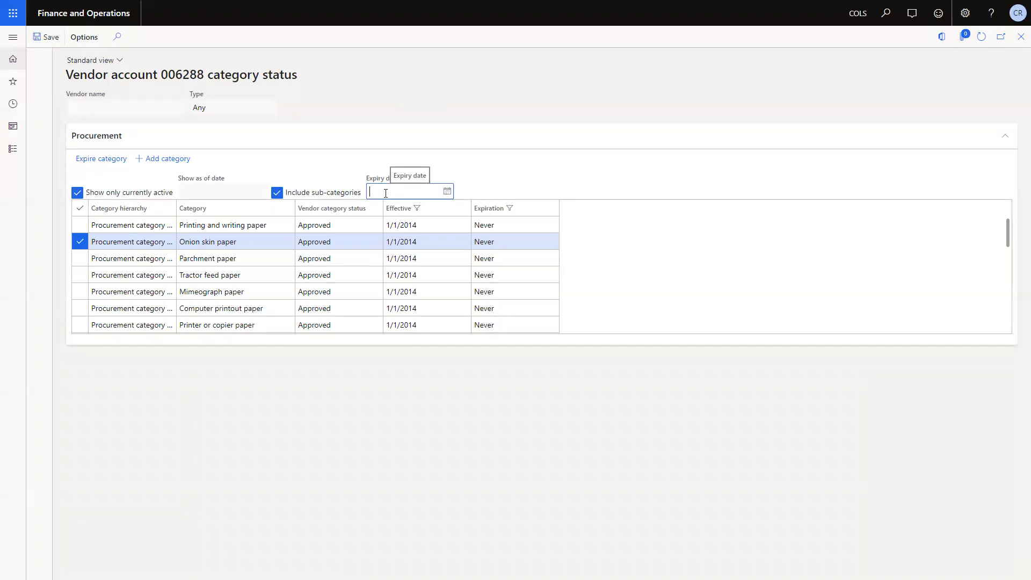
pyautogui.write('0')
pyautogui.write('`')
pyautogui.write('10')
pyautogui.write('32021')
pyautogui.click(90, 164)
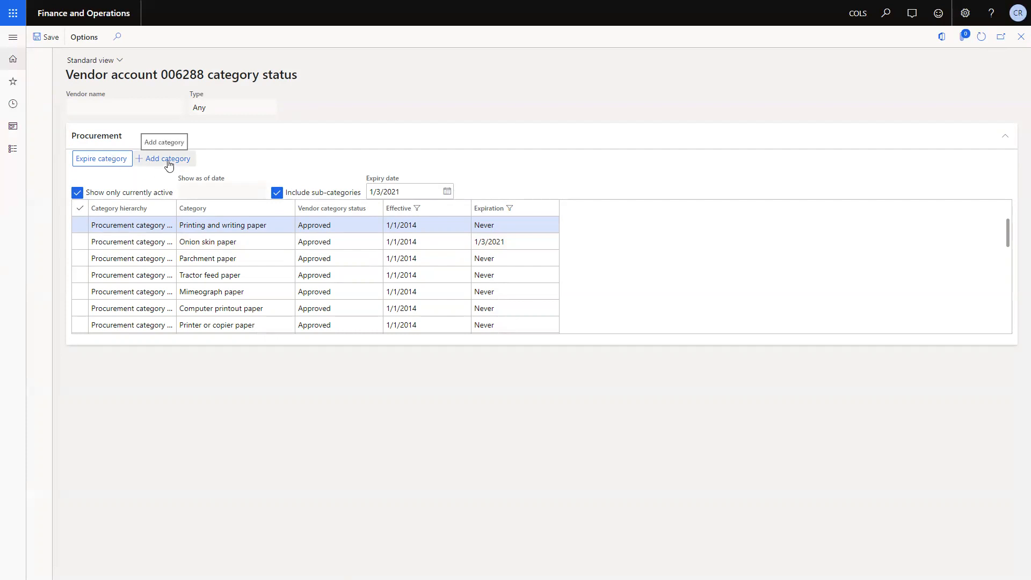
pyautogui.click(1020, 43)
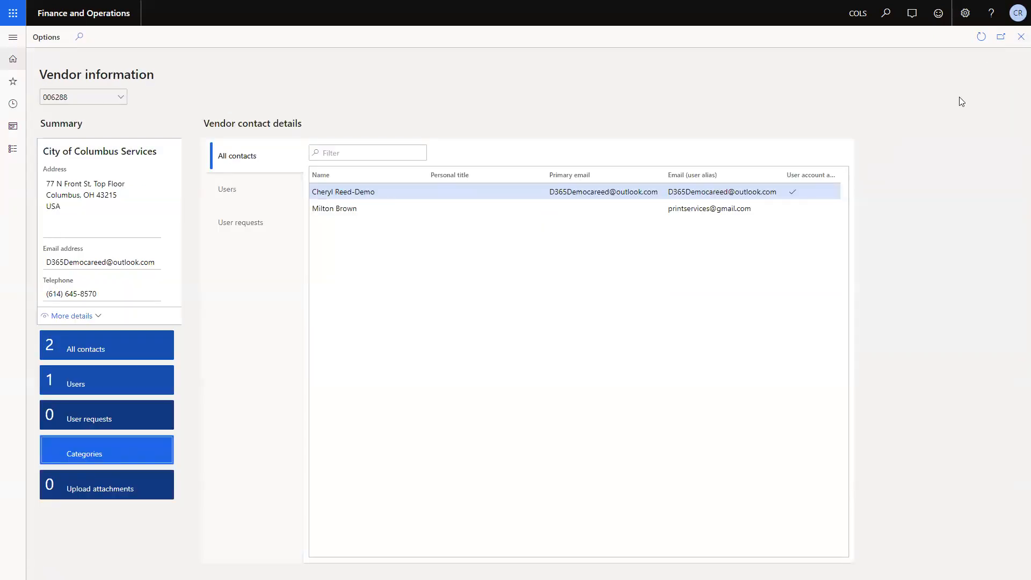
pyautogui.click(1018, 39)
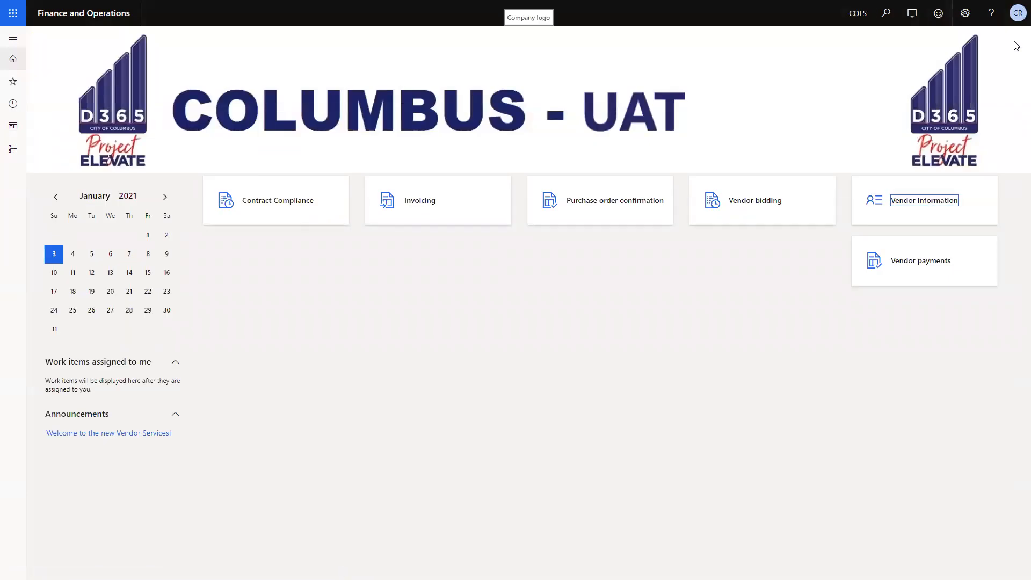
# Step: Review all columns of the vendor payment transactions and return to the dashboard
pyautogui.click(931, 265)
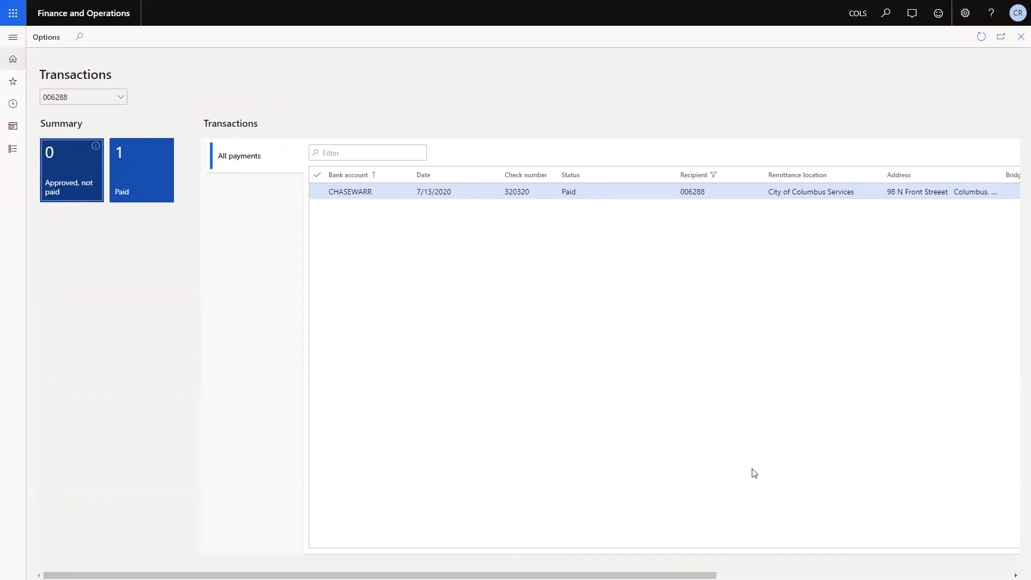
pyautogui.hscroll(5, 376, 575)
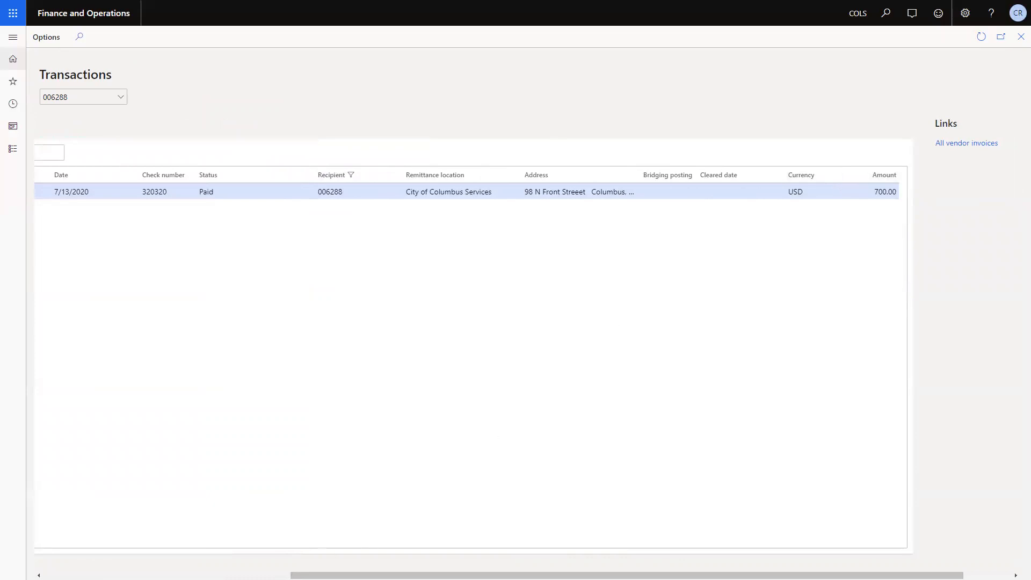
pyautogui.moveTo(752, 576); pyautogui.dragTo(505, 576)
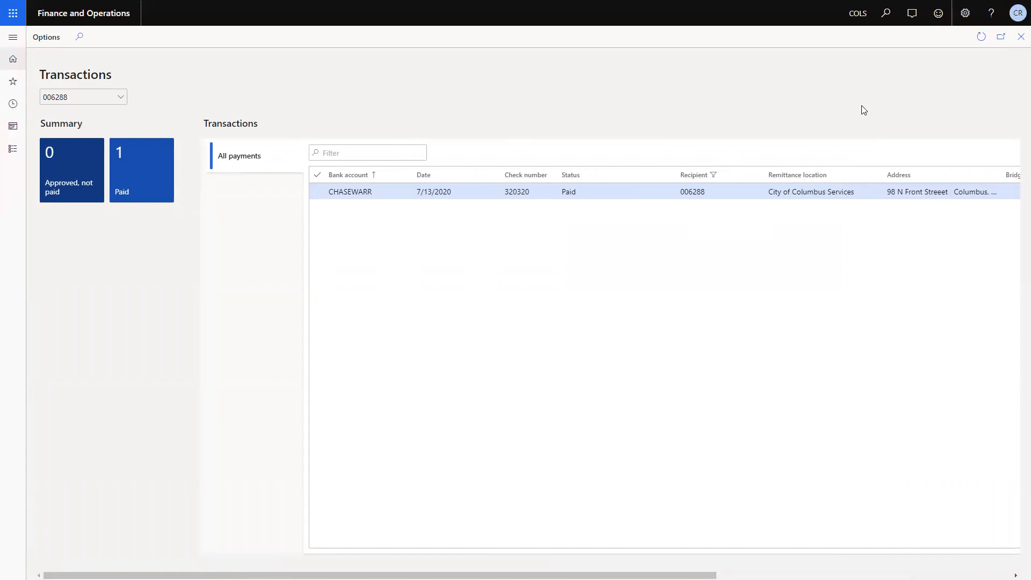
pyautogui.click(1020, 37)
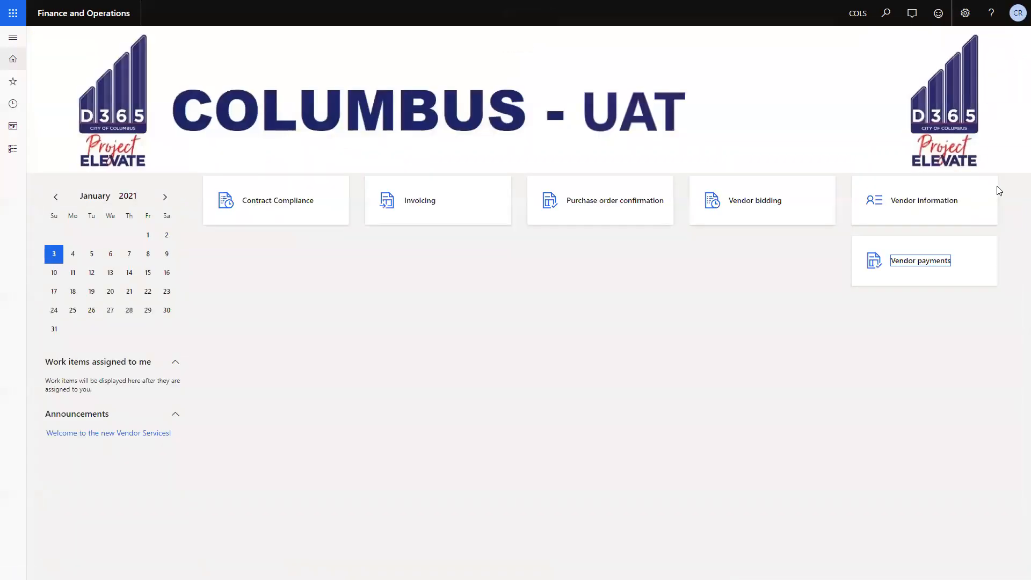
# Step: Review the vendor's submitted, not approved invoices and approved, not paid invoices, and return to the dashboard
pyautogui.click(405, 208)
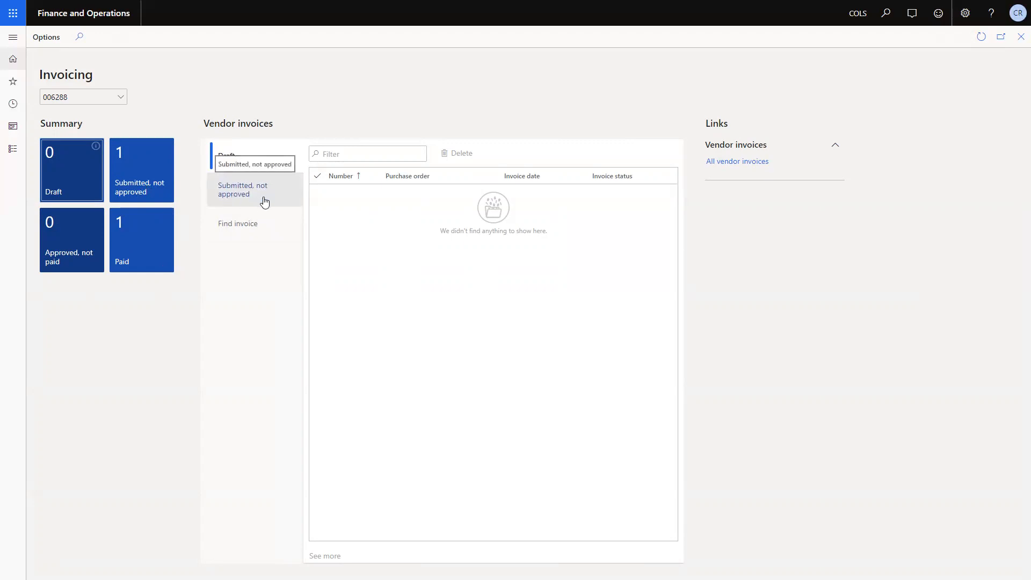
pyautogui.click(239, 197)
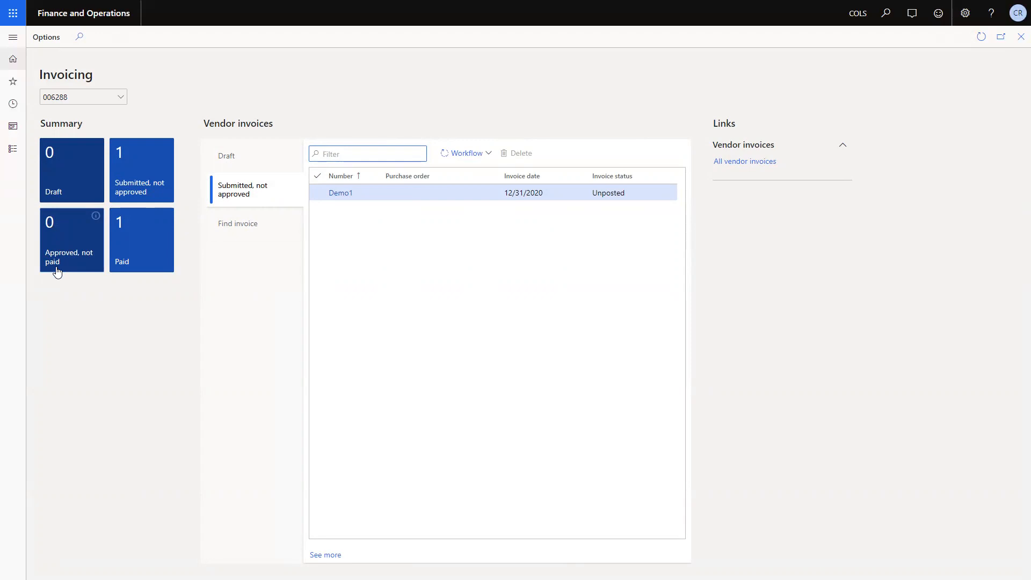
pyautogui.click(66, 250)
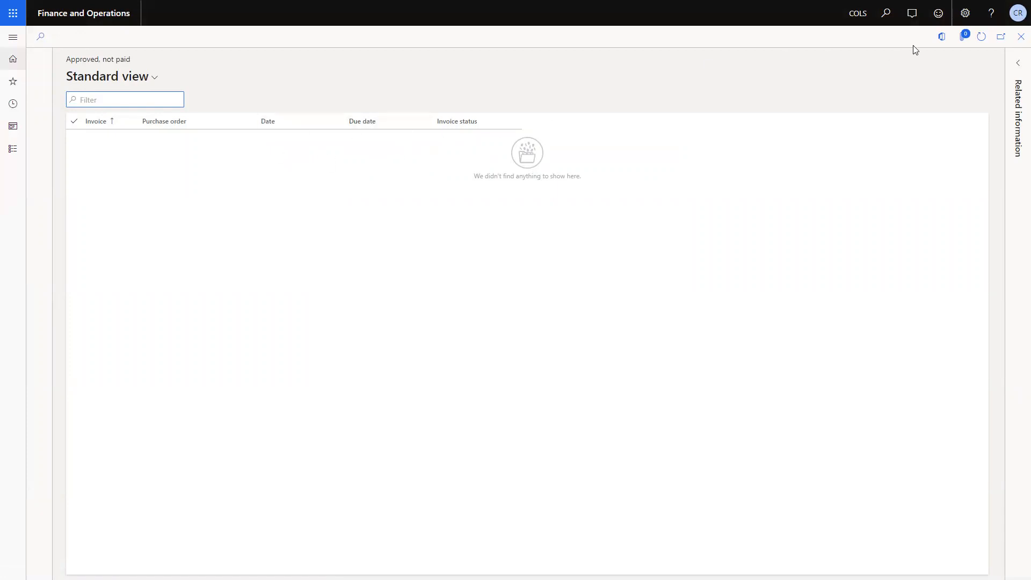
pyautogui.click(1019, 40)
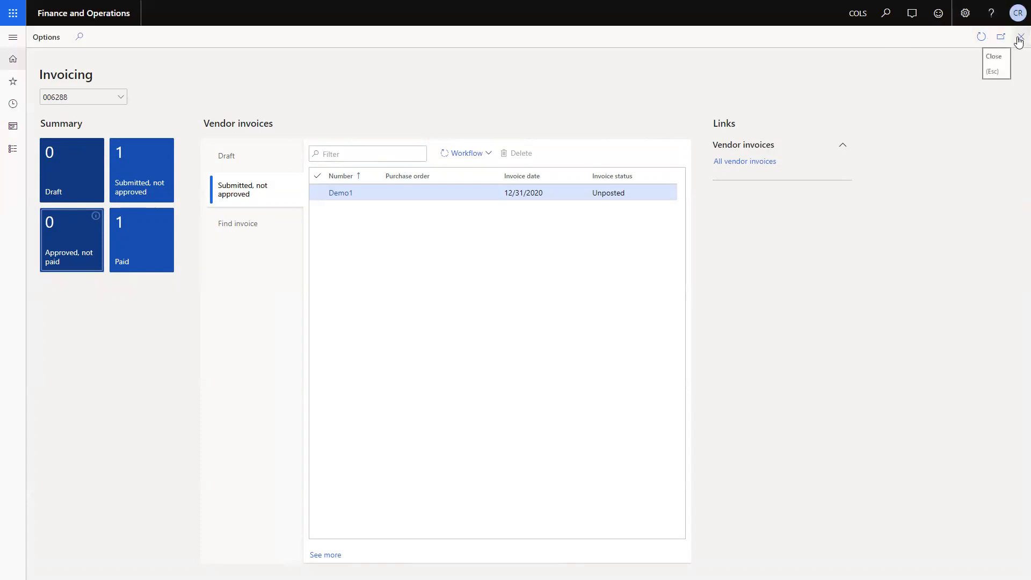
pyautogui.click(1019, 40)
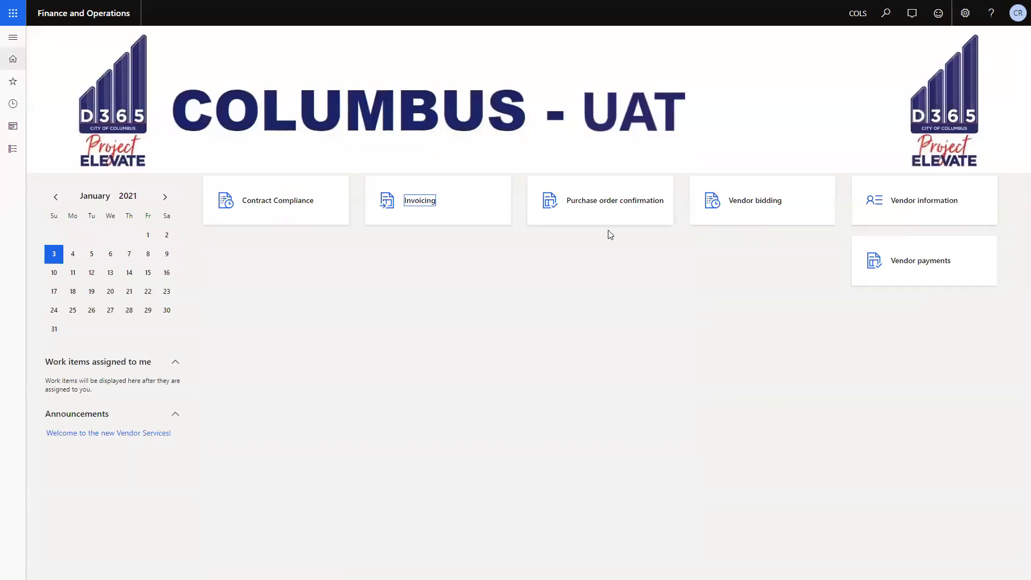
# Step: Review the contract compliance transactions and the Compliance questionnaire's introduction without starting it, and return to the dashboard
pyautogui.click(311, 204)
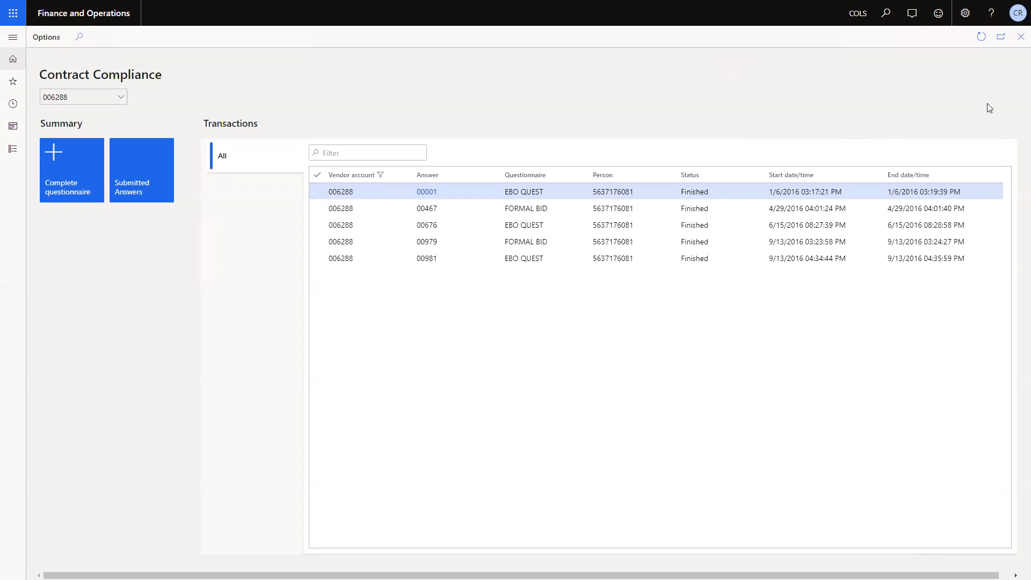
pyautogui.click(84, 173)
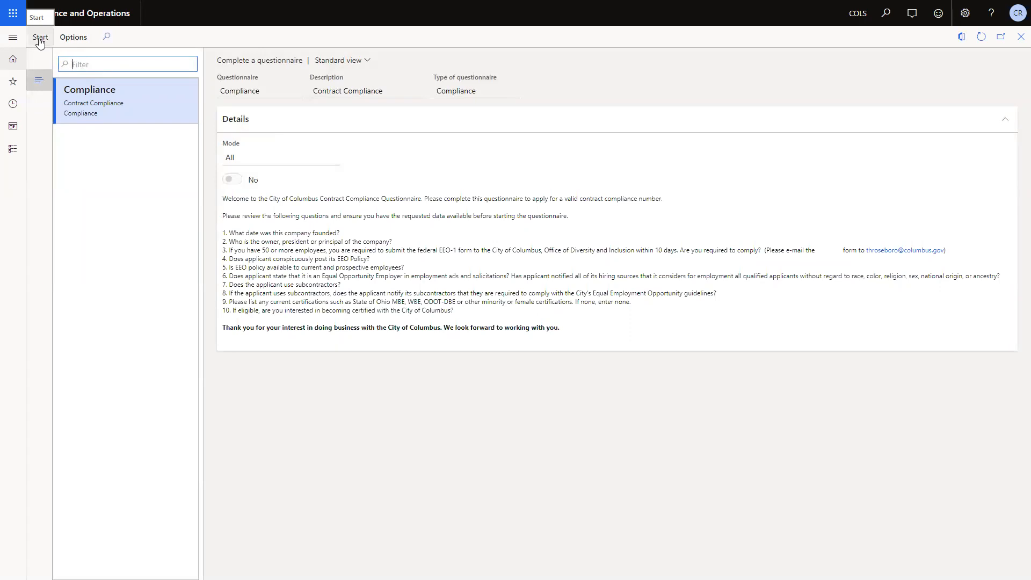
pyautogui.click(1021, 36)
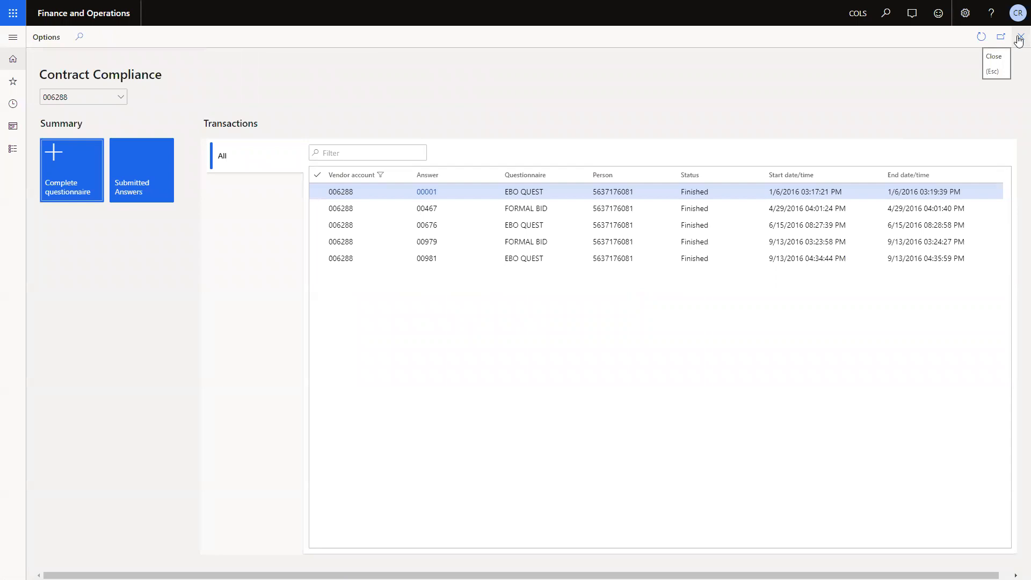
pyautogui.click(1020, 38)
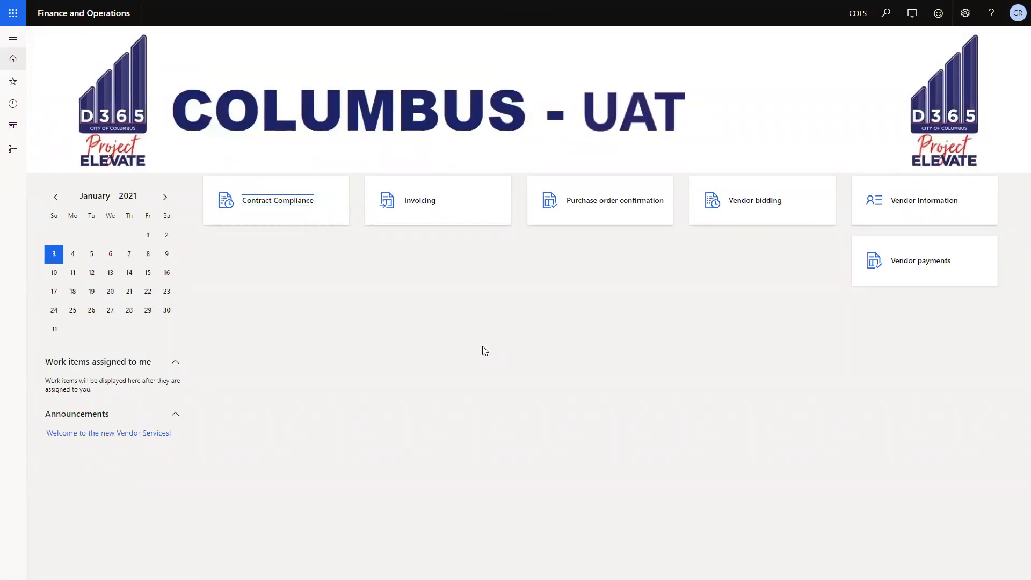
# Step: Review the open confirmed purchase orders and the lines of the order confirmed on 9/27/2017, and return to the dashboard
pyautogui.click(630, 205)
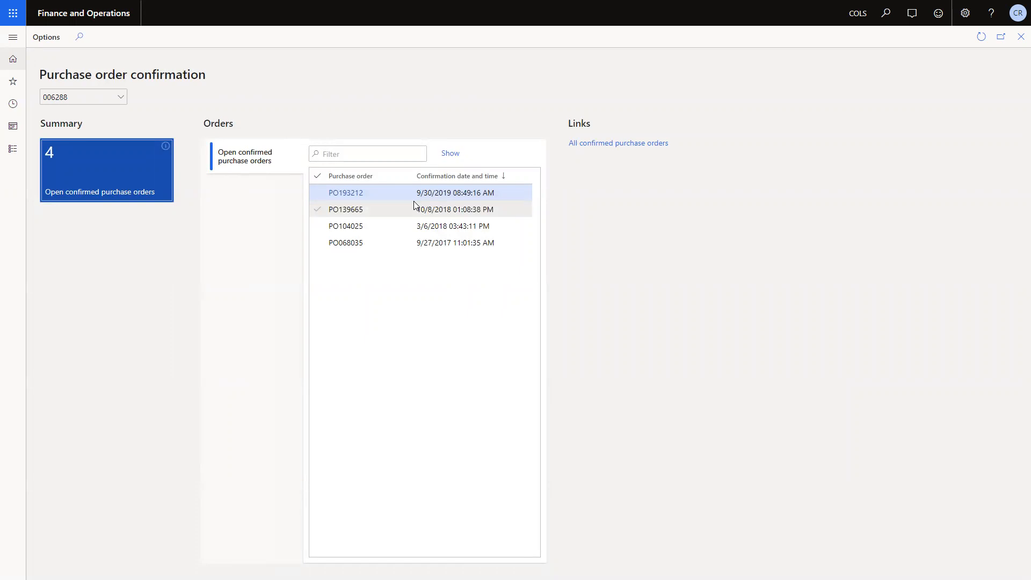
pyautogui.click(344, 194)
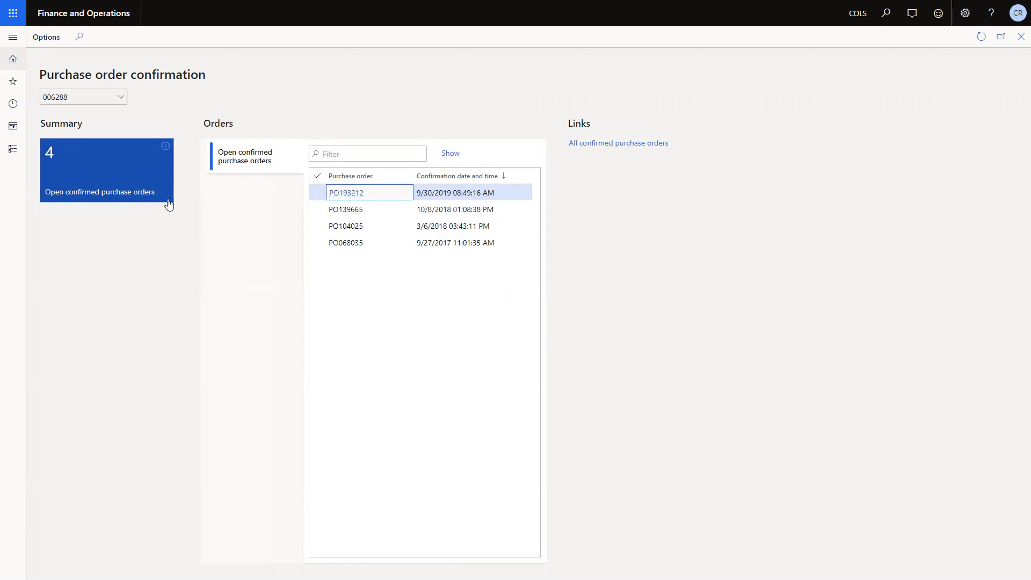
pyautogui.click(86, 158)
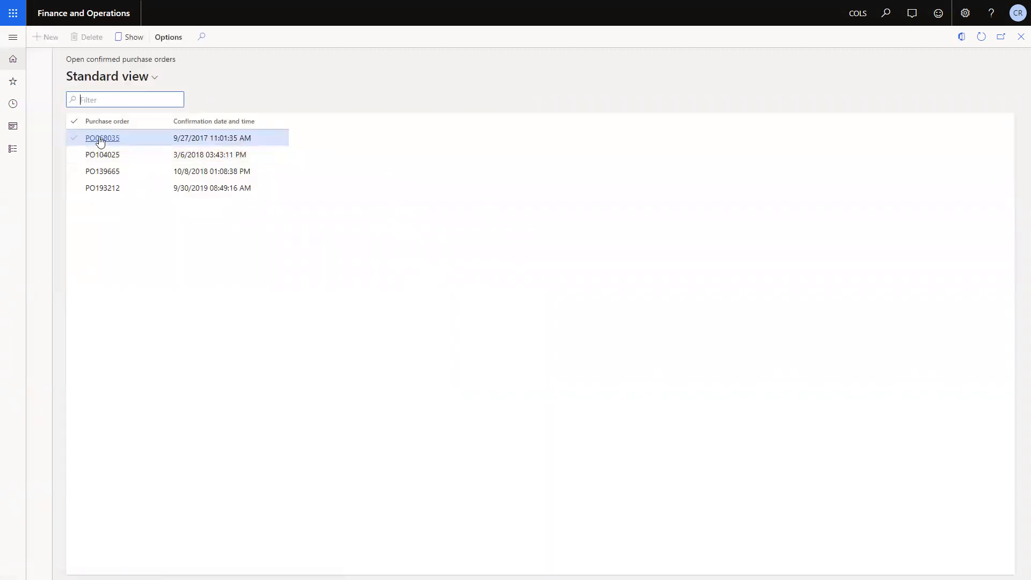
pyautogui.click(99, 140)
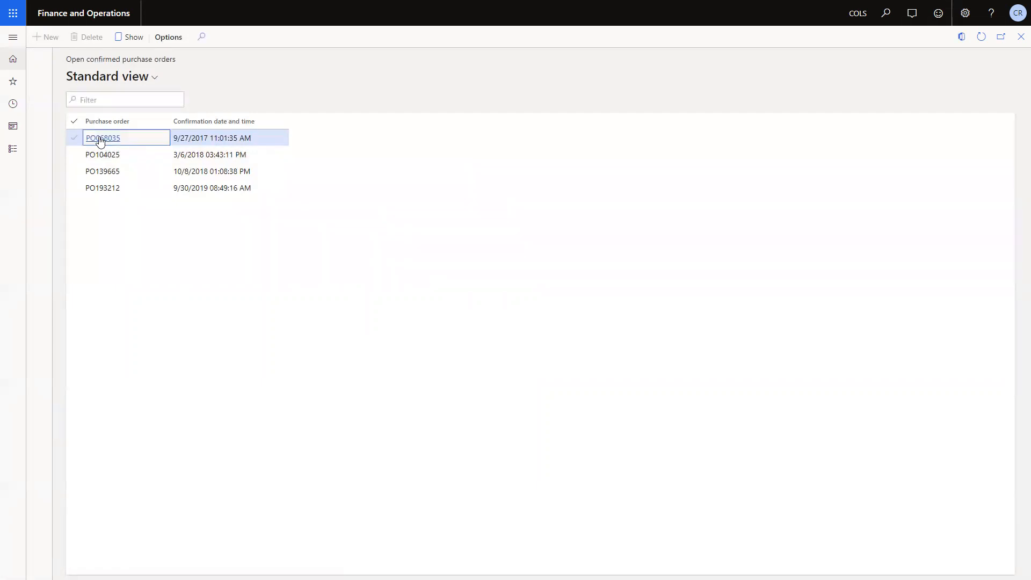
pyautogui.click(127, 37)
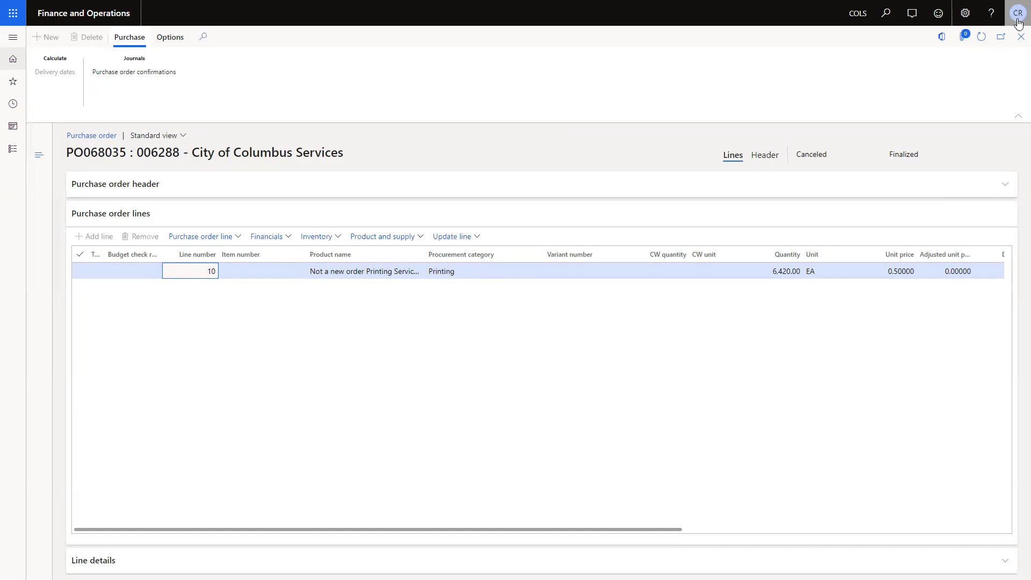
pyautogui.click(1020, 37)
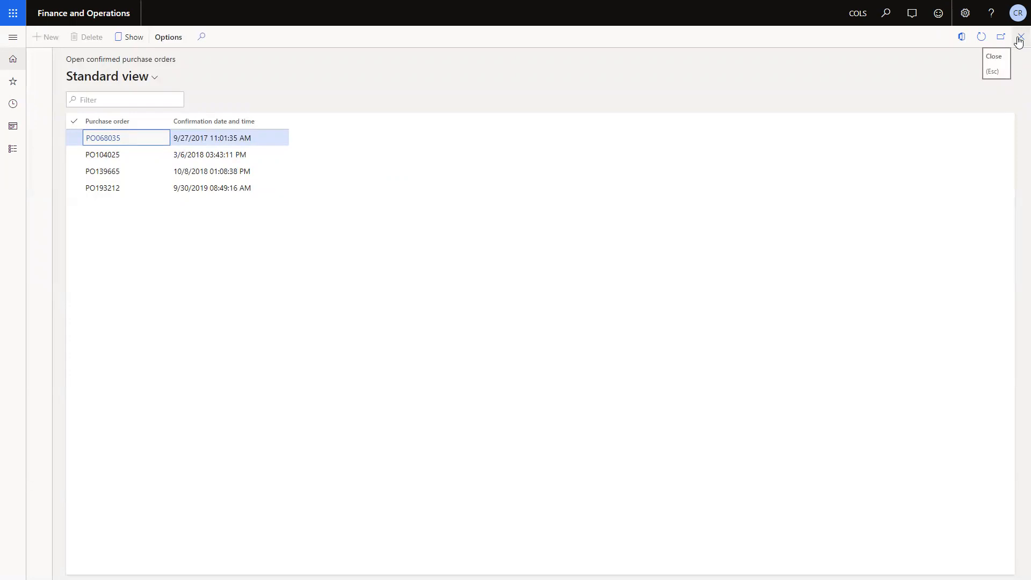
pyautogui.click(1020, 37)
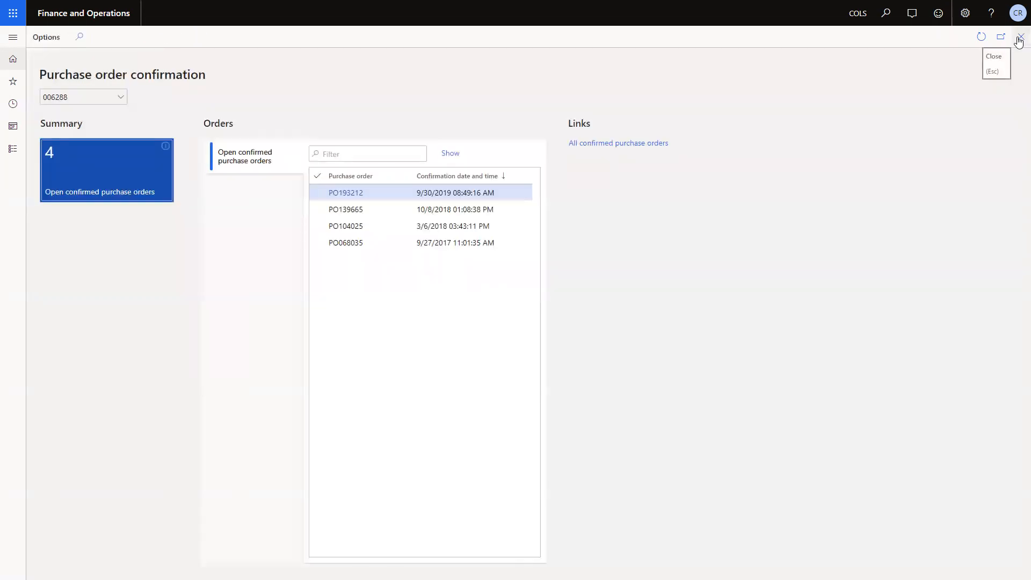
pyautogui.click(1019, 37)
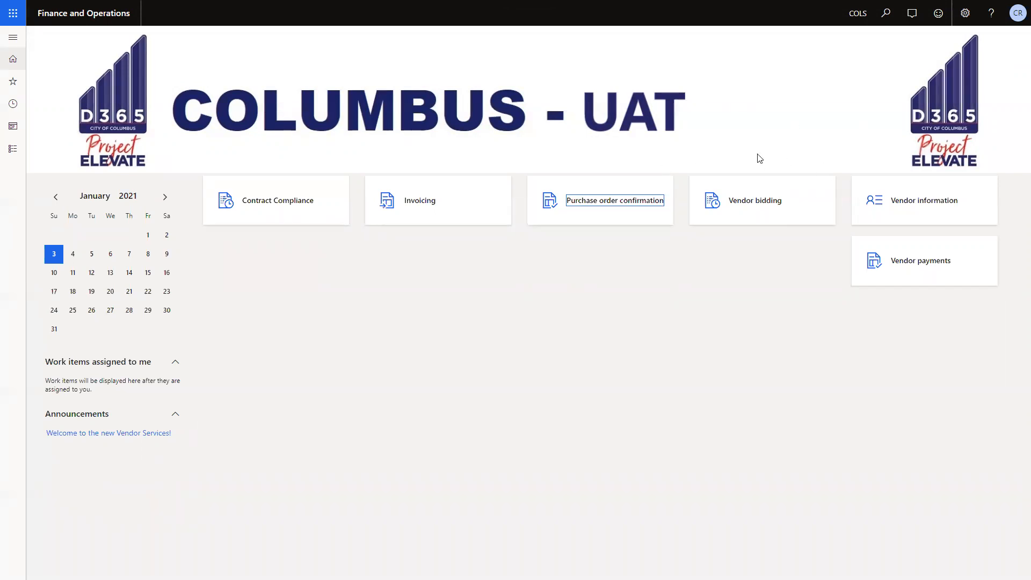
# Step: Open the in-progress Building Cleaning Annual Service bid from vendor bidding and review its general details and lines
pyautogui.click(773, 199)
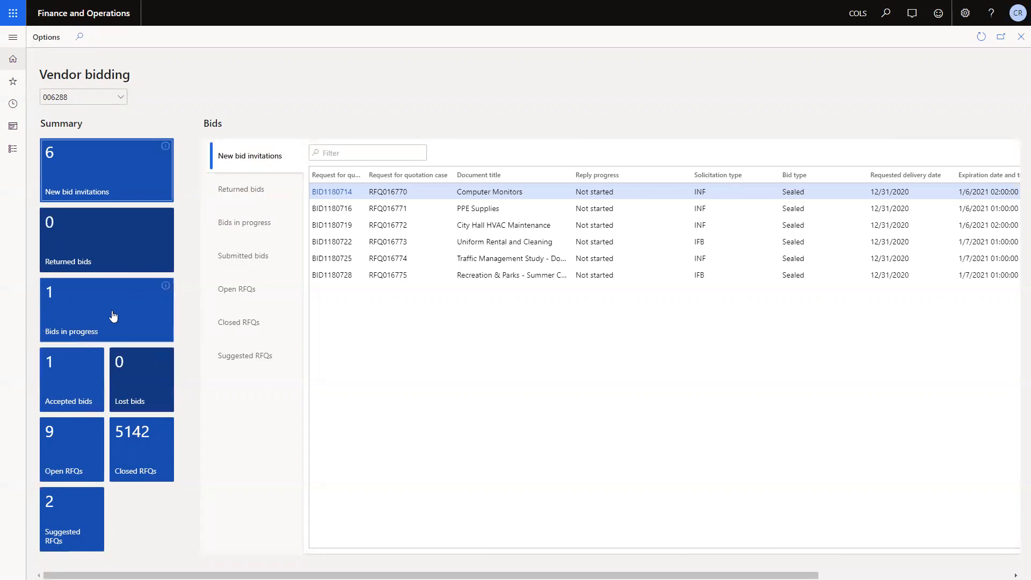
pyautogui.click(87, 333)
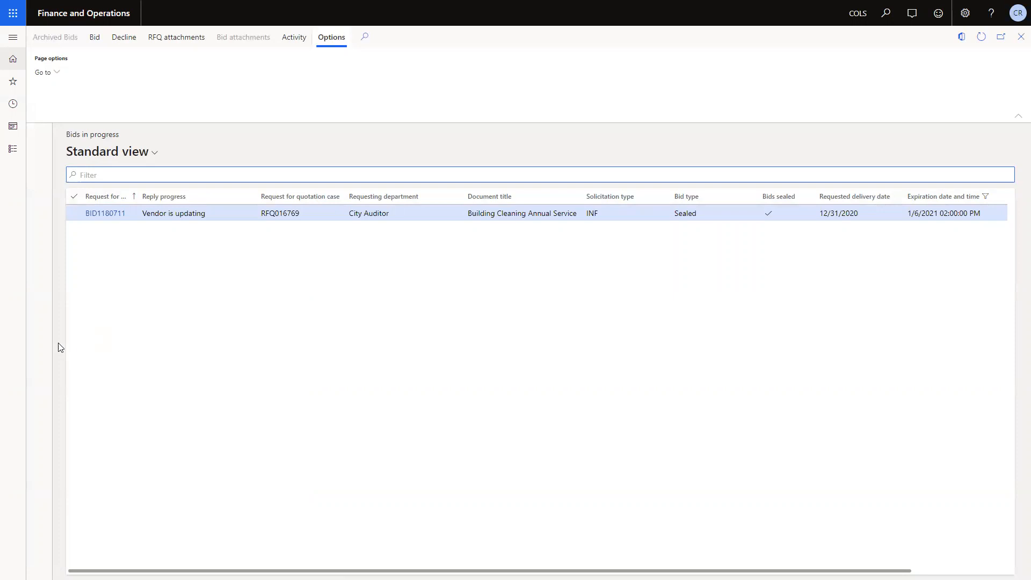
pyautogui.click(109, 214)
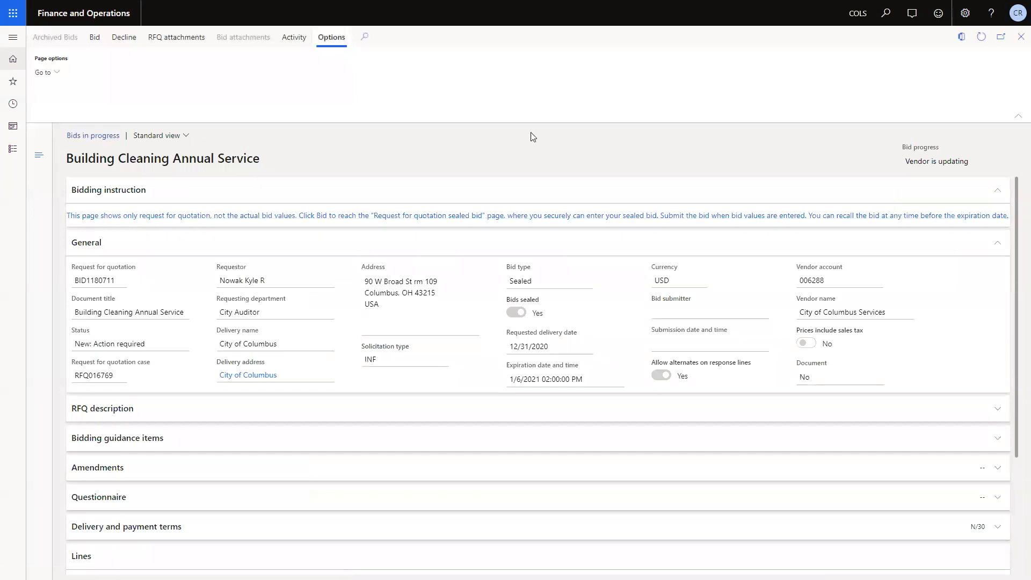
pyautogui.moveTo(1016, 207); pyautogui.dragTo(1016, 366)
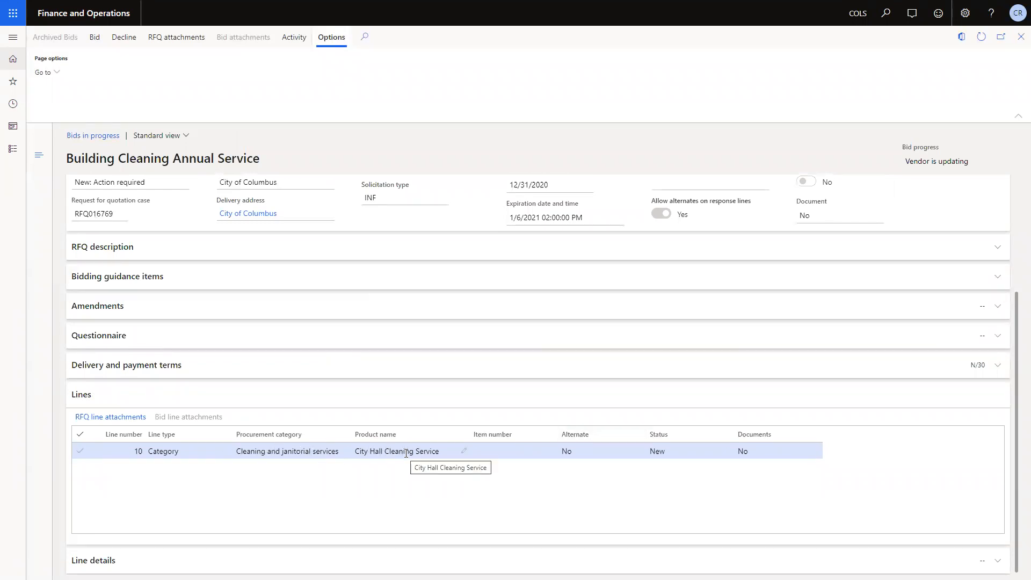
pyautogui.moveTo(1016, 348); pyautogui.dragTo(993, 159)
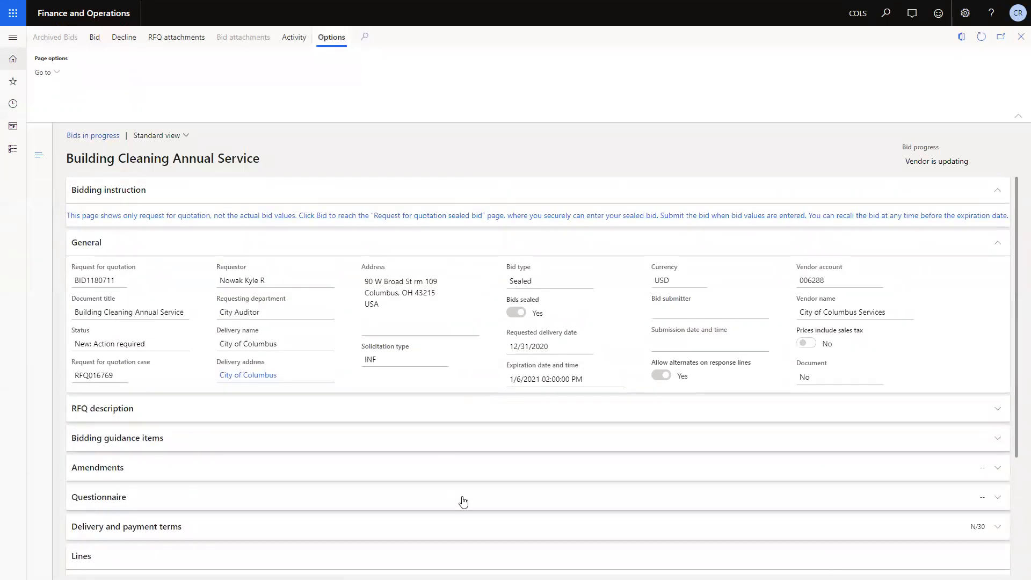
# Step: Open the sealed bid for entry and give the City Hall Cleaning Service line a unit price of 70 and the comment "Discount of 10%"
pyautogui.click(97, 42)
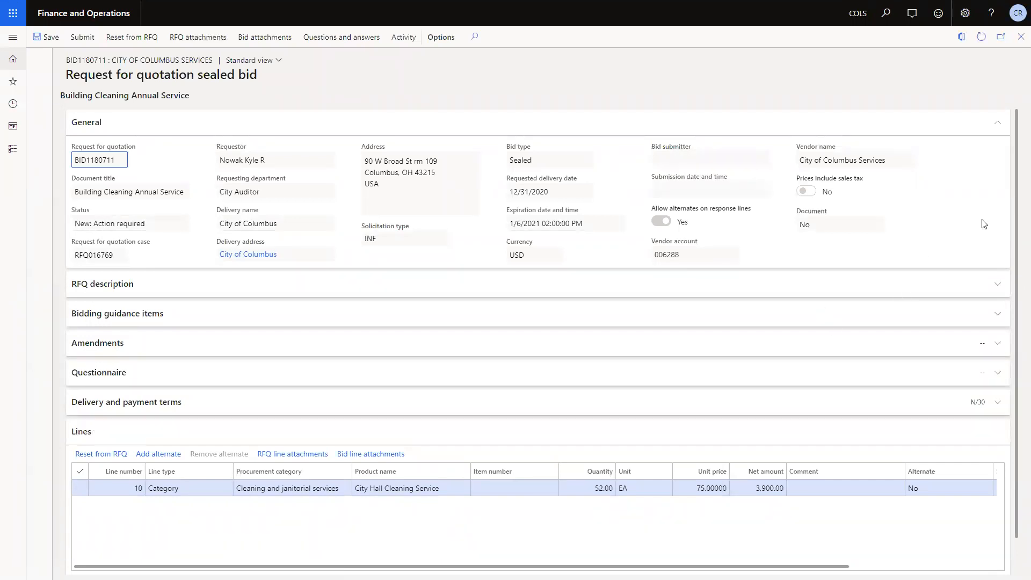
pyautogui.scroll(-1, 1014, 212)
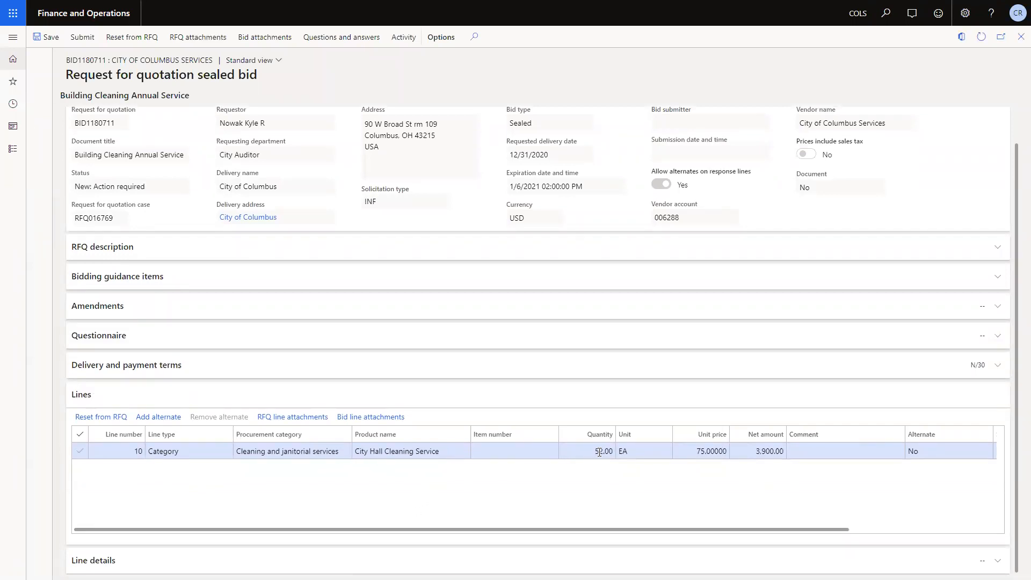
pyautogui.click(698, 456)
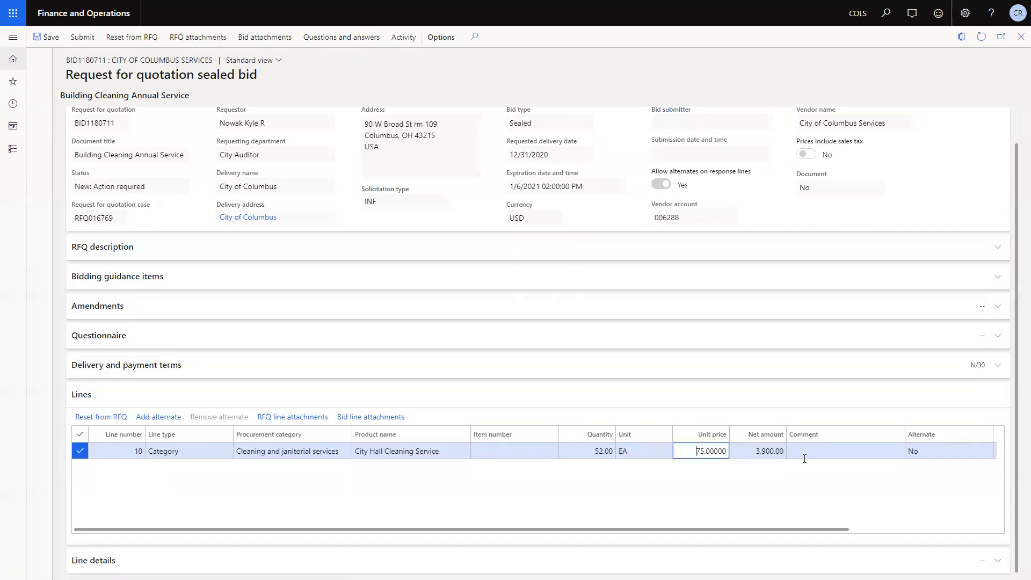
pyautogui.press('BackSpace')
pyautogui.press('Tab')
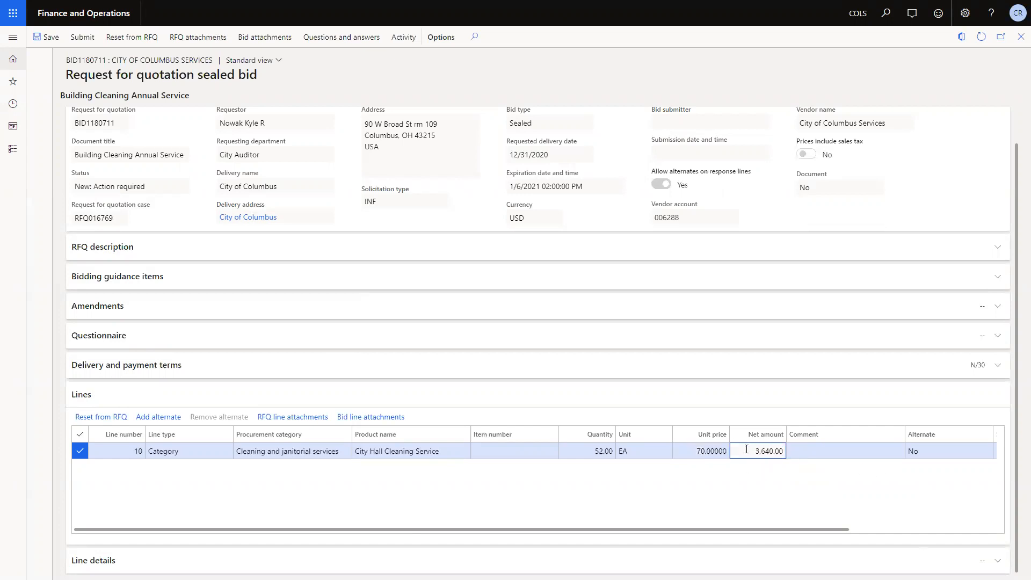
pyautogui.click(804, 451)
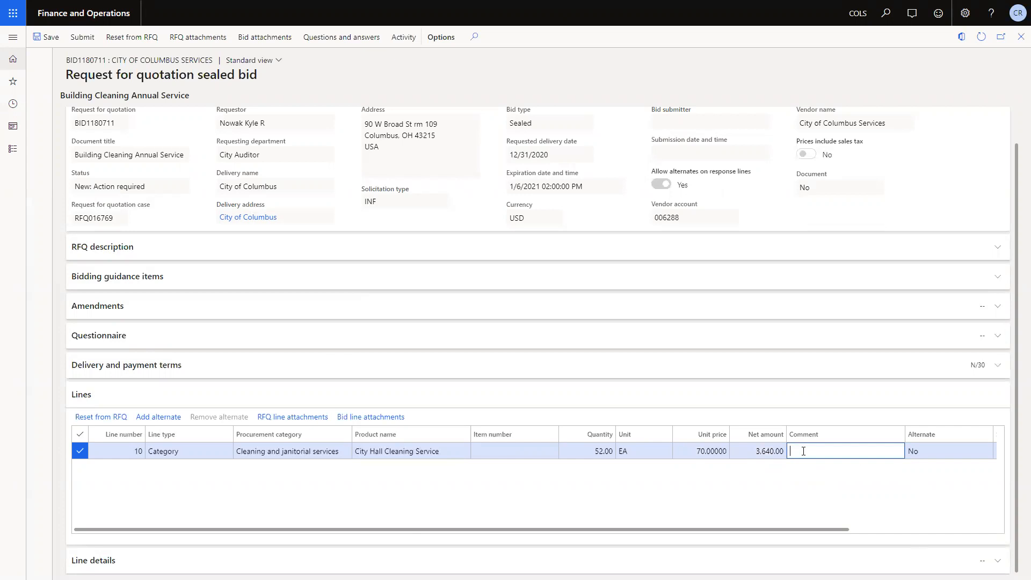
pyautogui.write('Discount of 10%')
# Step: In the City Hall Cleaning Service line details, set the lead time to 15 and Working days to Yes
pyautogui.click(997, 560)
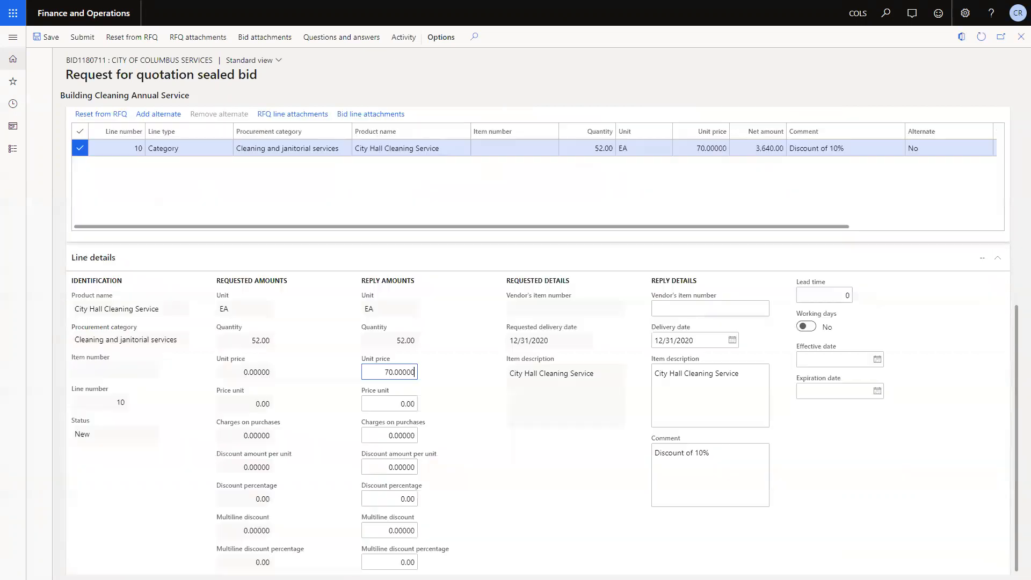
pyautogui.click(1017, 341)
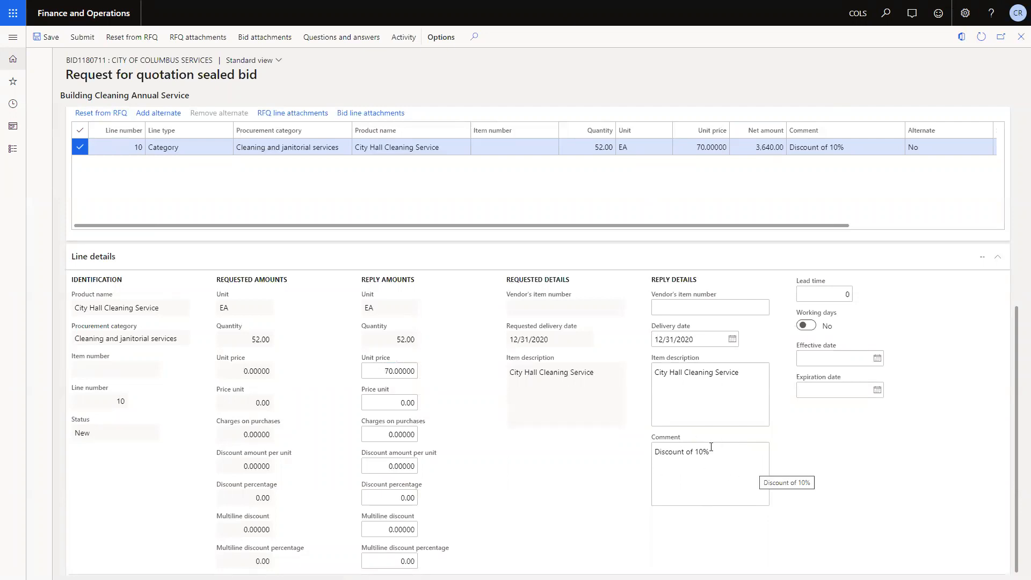
pyautogui.click(729, 454)
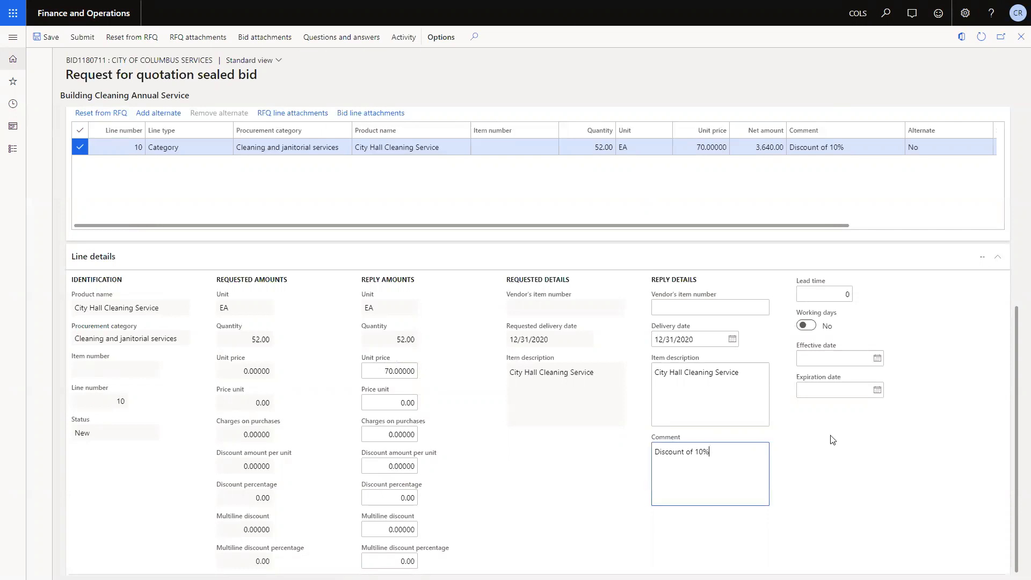
pyautogui.click(1015, 350)
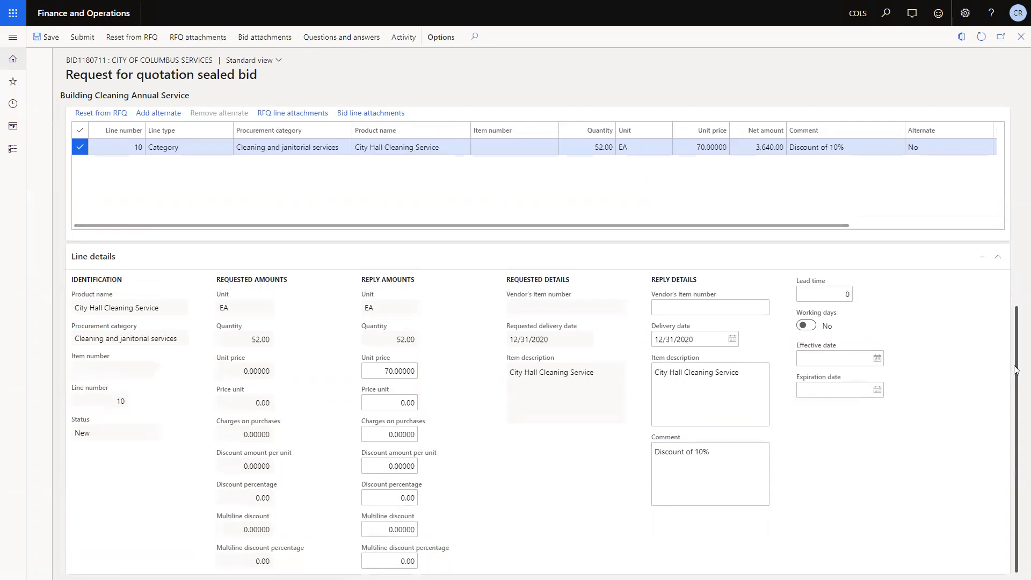
pyautogui.click(825, 293)
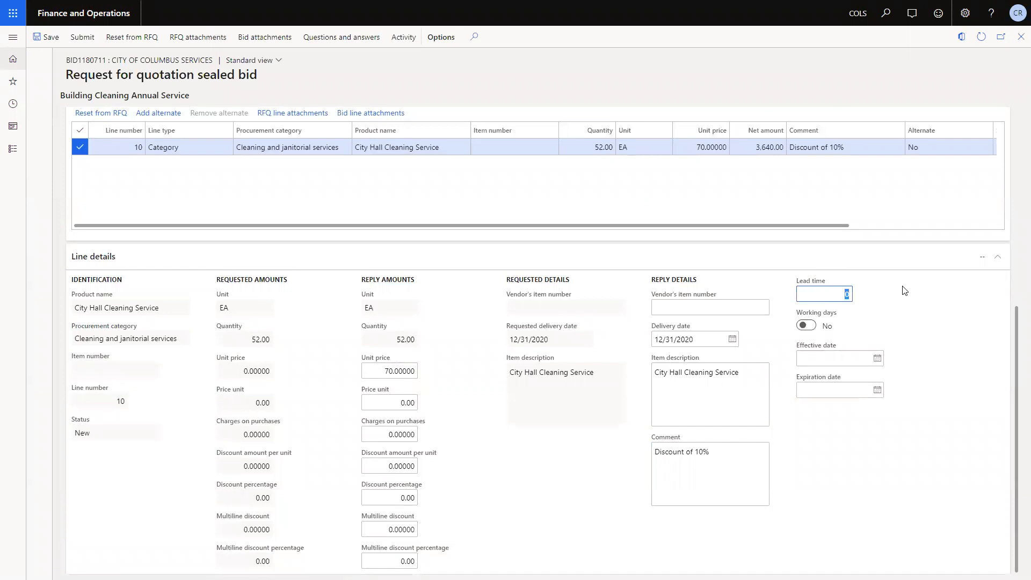
pyautogui.write('015')
pyautogui.press('BackSpace')
pyautogui.press('BackSpace')
pyautogui.press('BackSpace')
pyautogui.press('Tab')
pyautogui.click(812, 329)
pyautogui.moveTo(1017, 344); pyautogui.dragTo(1008, 105)
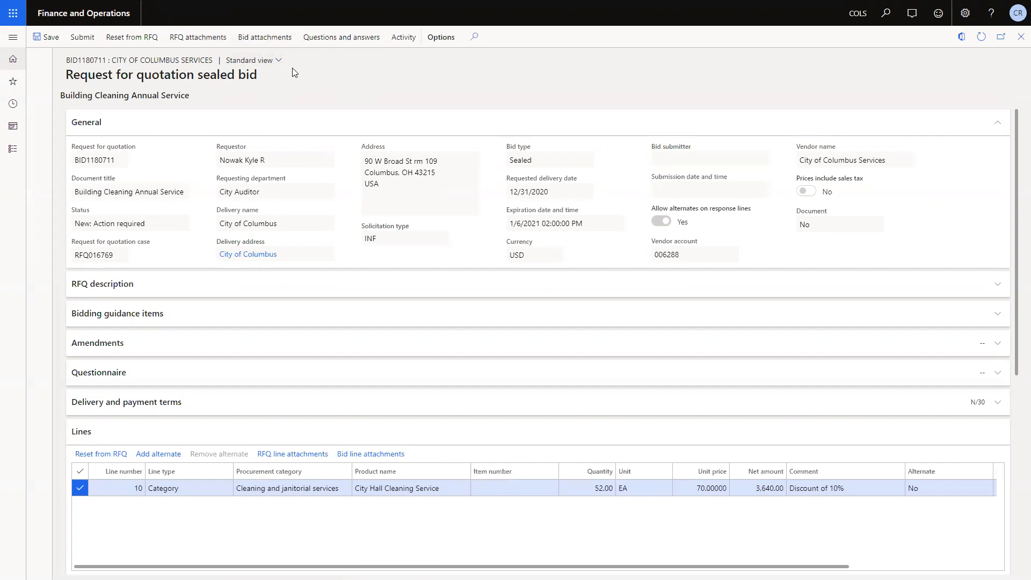
# Step: Attach Customer account statement.pdf to the bid with the note "test document", check its file information and return to the sealed bid
pyautogui.click(271, 39)
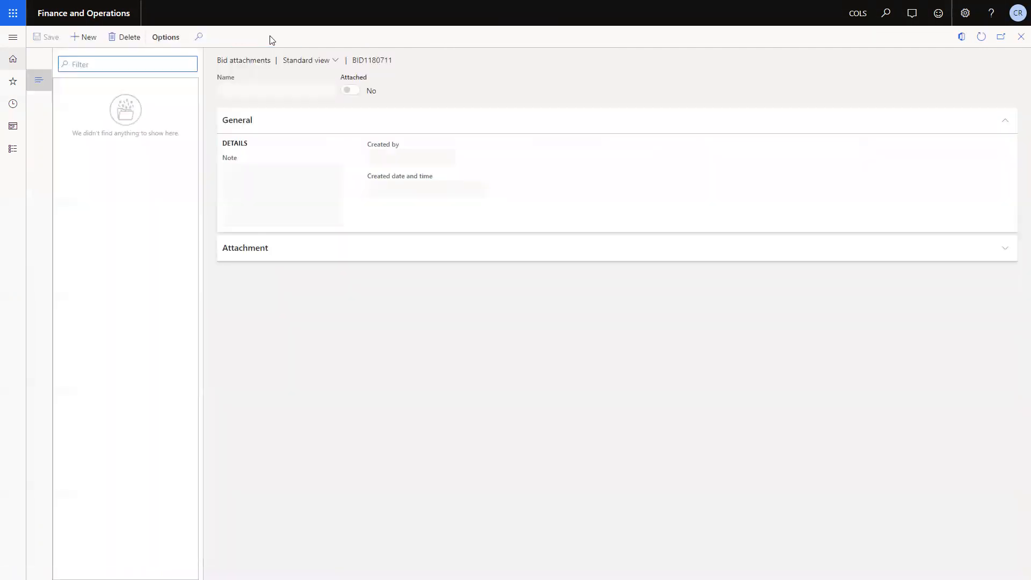
pyautogui.click(84, 37)
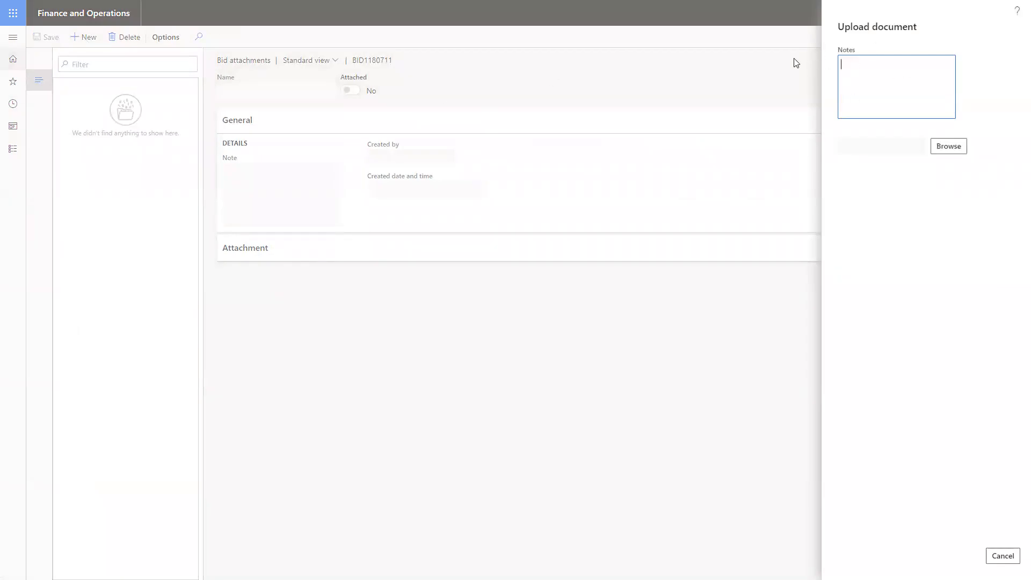
pyautogui.click(914, 52)
pyautogui.click(907, 65)
pyautogui.write('test document')
pyautogui.click(950, 150)
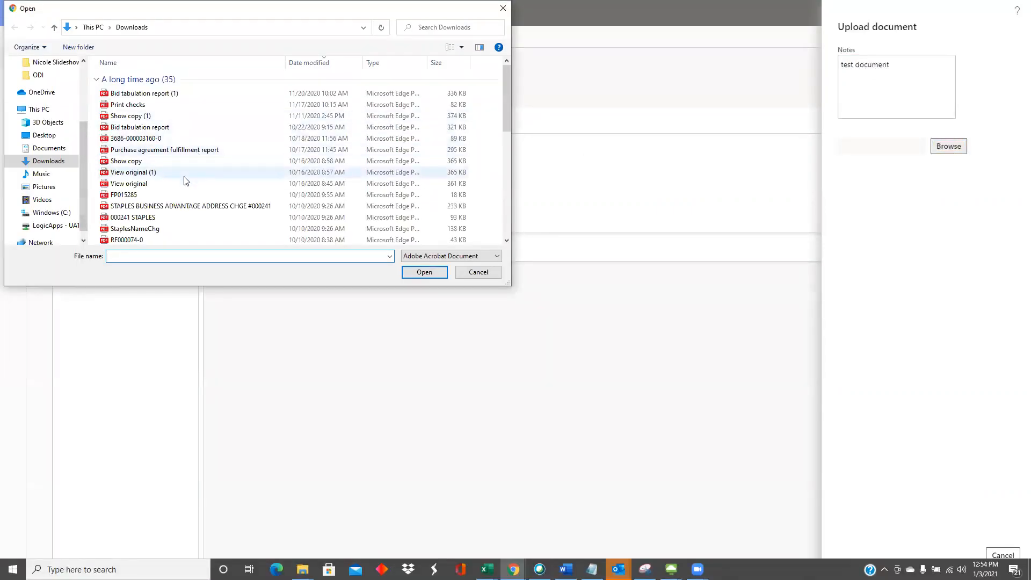
pyautogui.moveTo(509, 117); pyautogui.dragTo(525, 230)
pyautogui.click(167, 150)
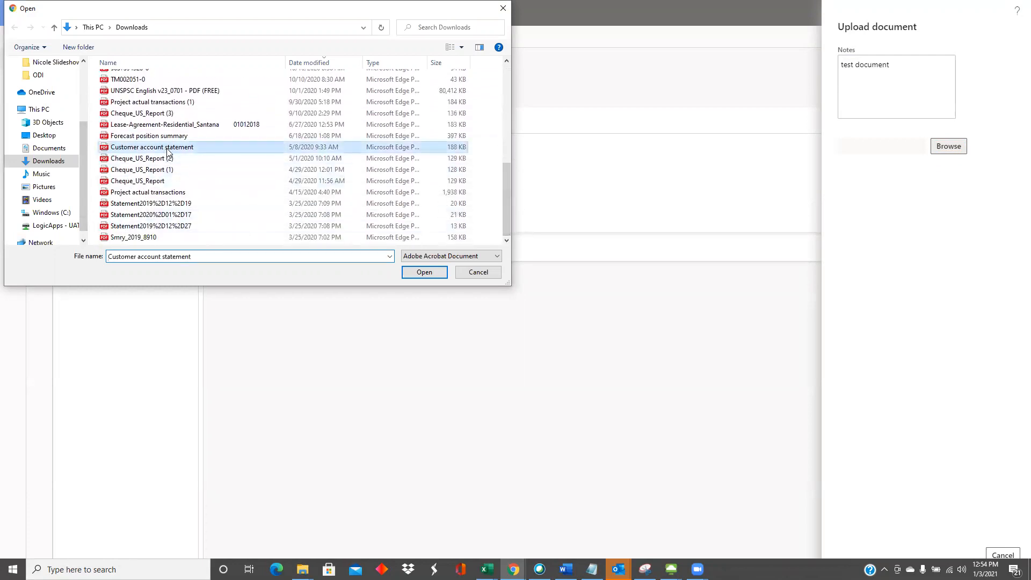
pyautogui.click(415, 273)
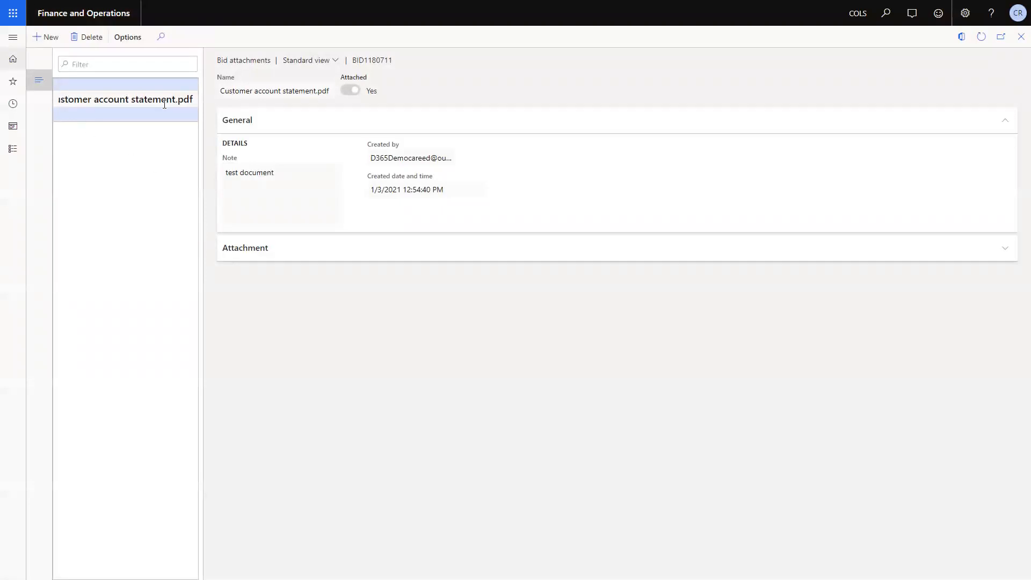
pyautogui.click(253, 254)
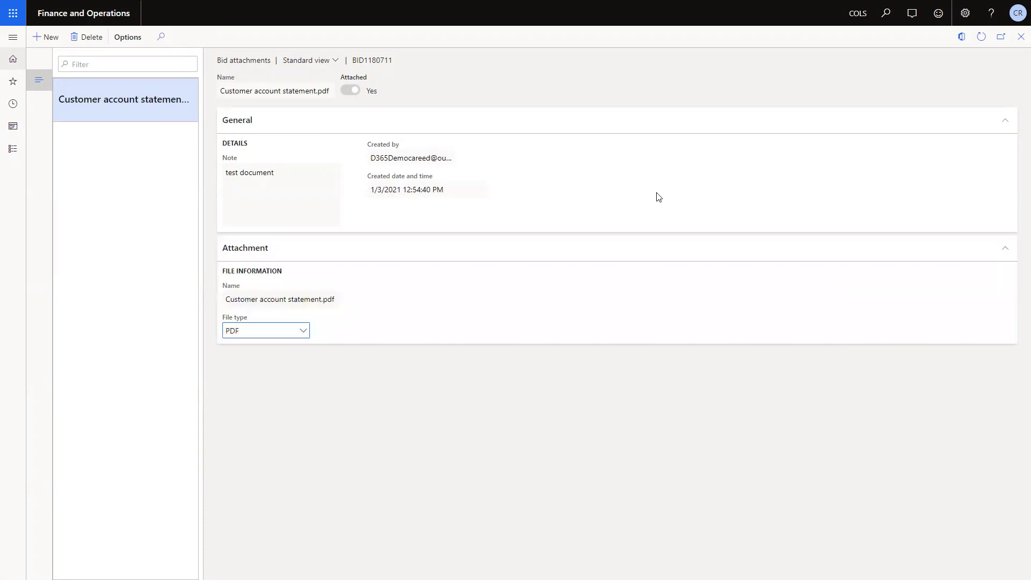
pyautogui.click(1020, 38)
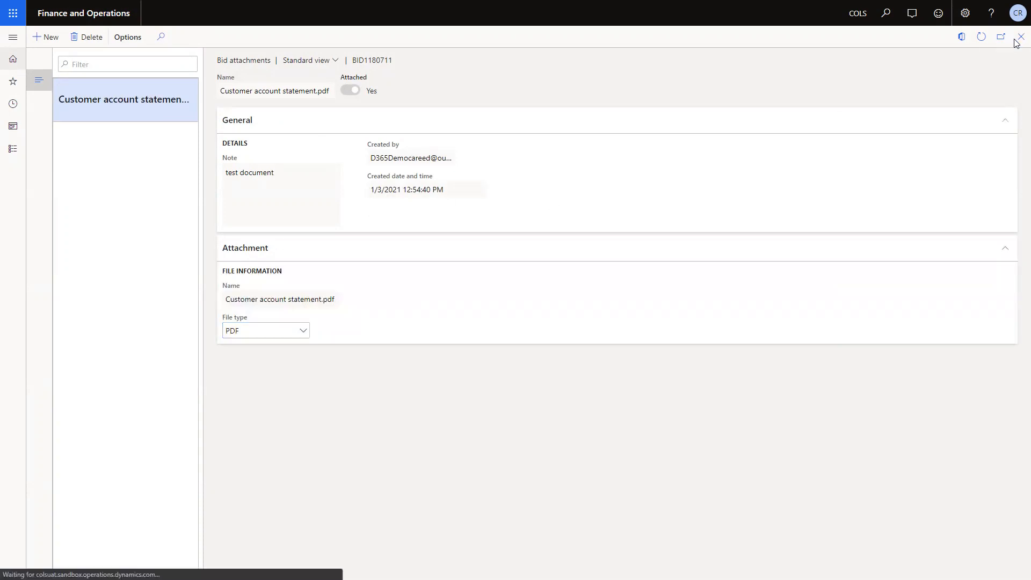
# Step: Submit the completed Building Cleaning Annual Service bid and return to the vendor bidding overview
pyautogui.moveTo(1018, 321); pyautogui.dragTo(1012, 269)
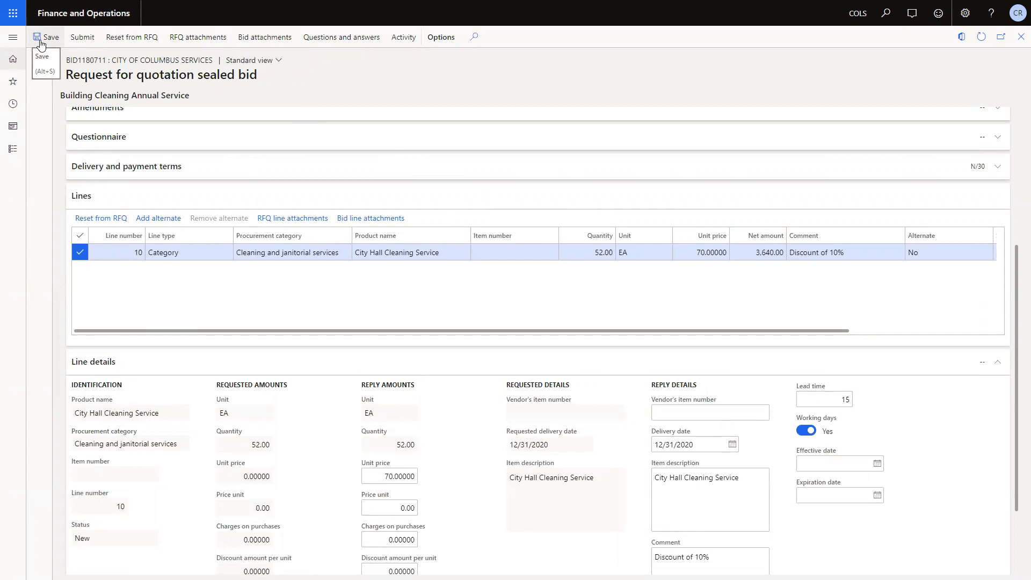
pyautogui.click(86, 43)
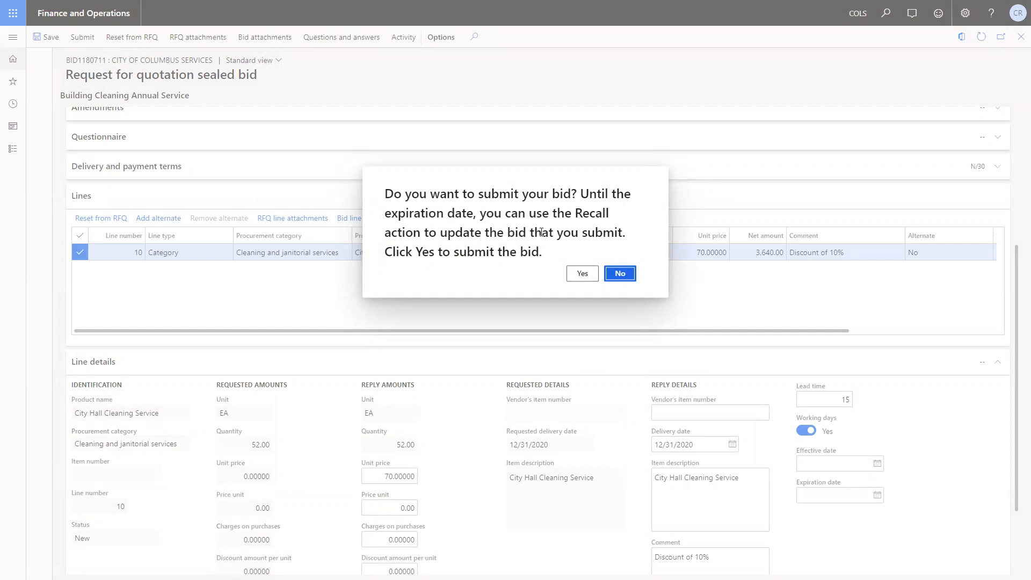
pyautogui.click(584, 275)
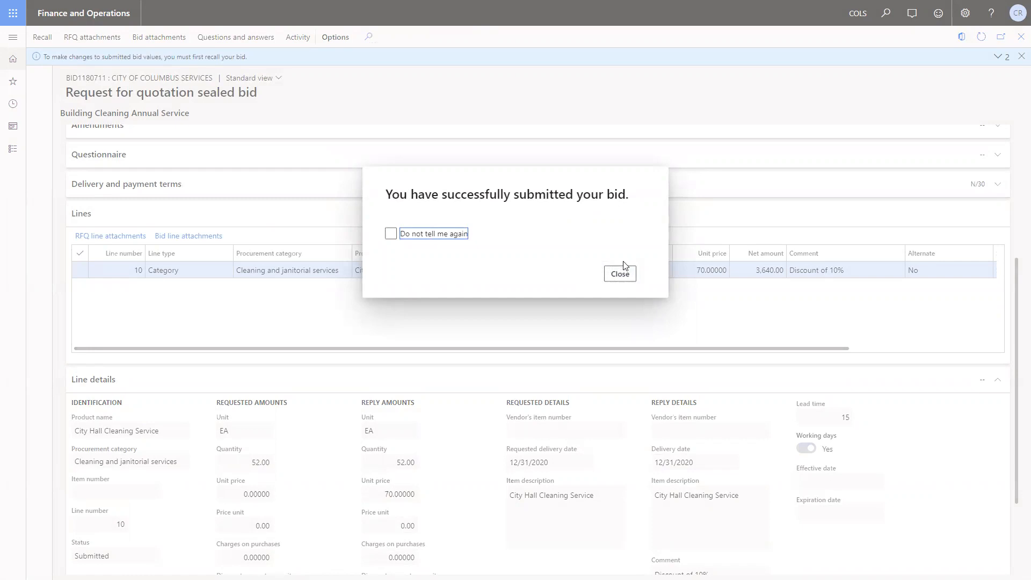
pyautogui.click(627, 277)
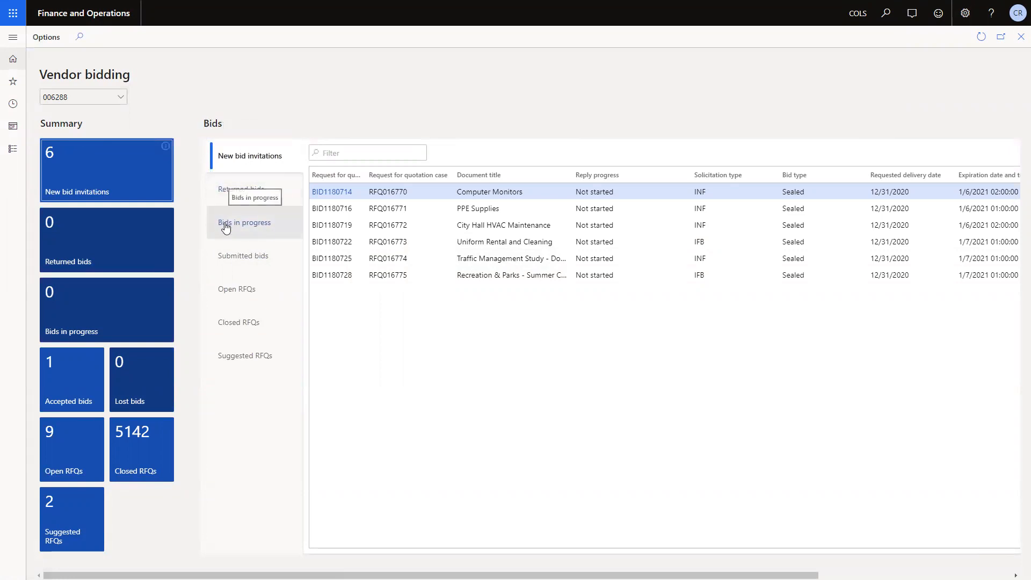
# Step: Review the lists of bids in progress and submitted bids in the vendor bidding overview
pyautogui.click(245, 230)
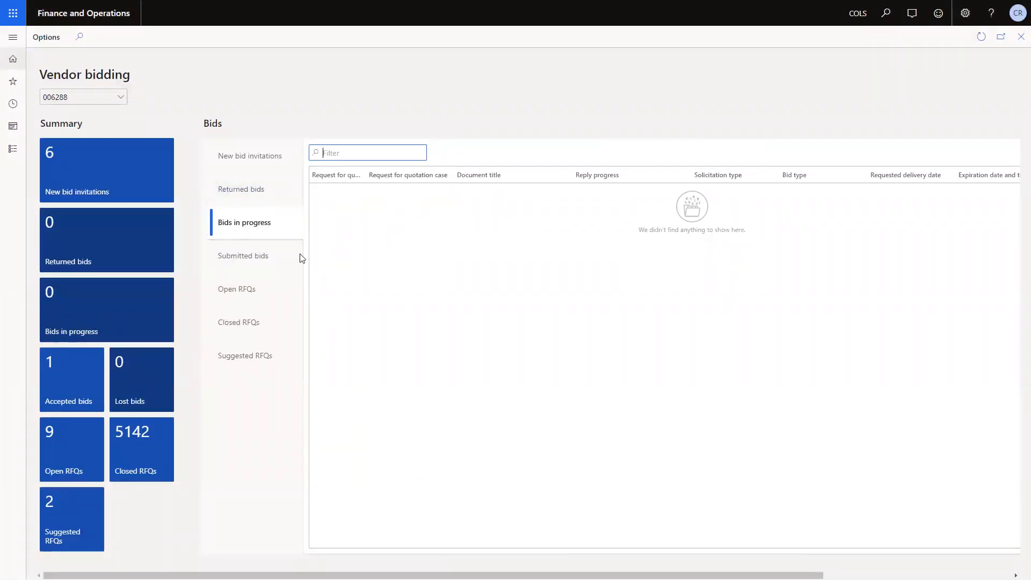
pyautogui.click(254, 264)
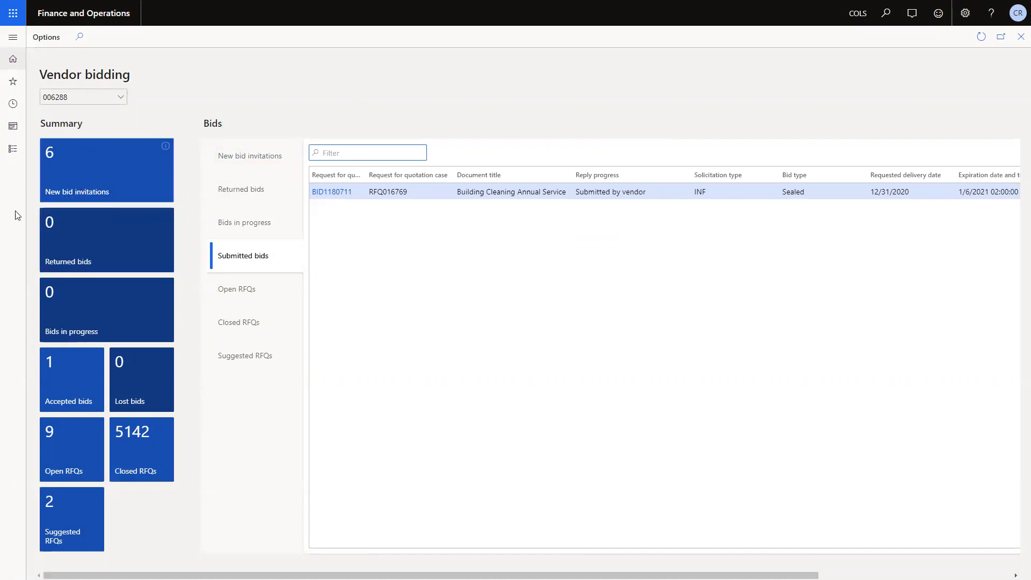
# Step: Open the open RFQs, examine the quotation lines of RFQ016768, Computer Monitors and PPE Supplies, and return to the vendor bidding overview
pyautogui.click(70, 471)
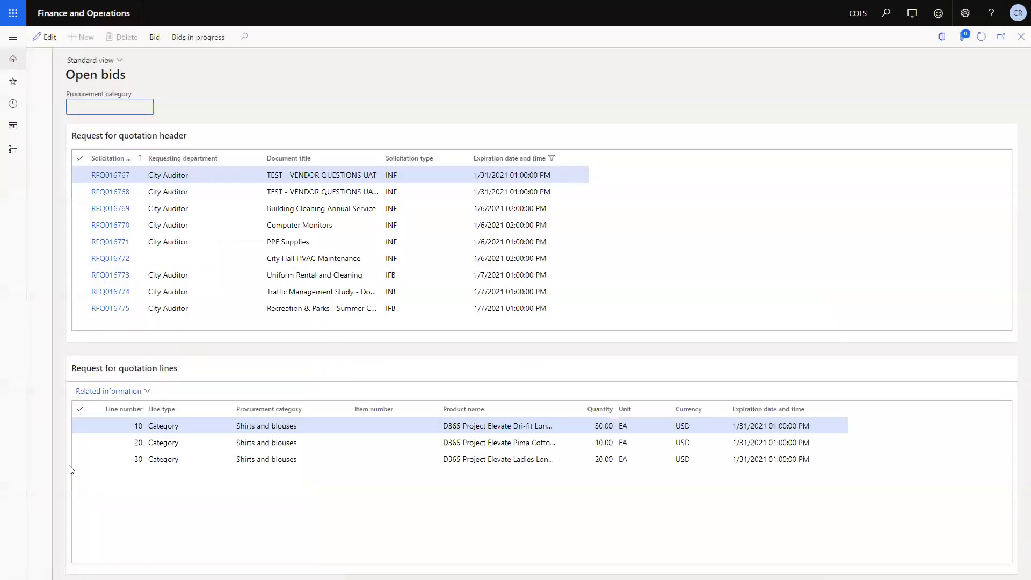
pyautogui.click(323, 192)
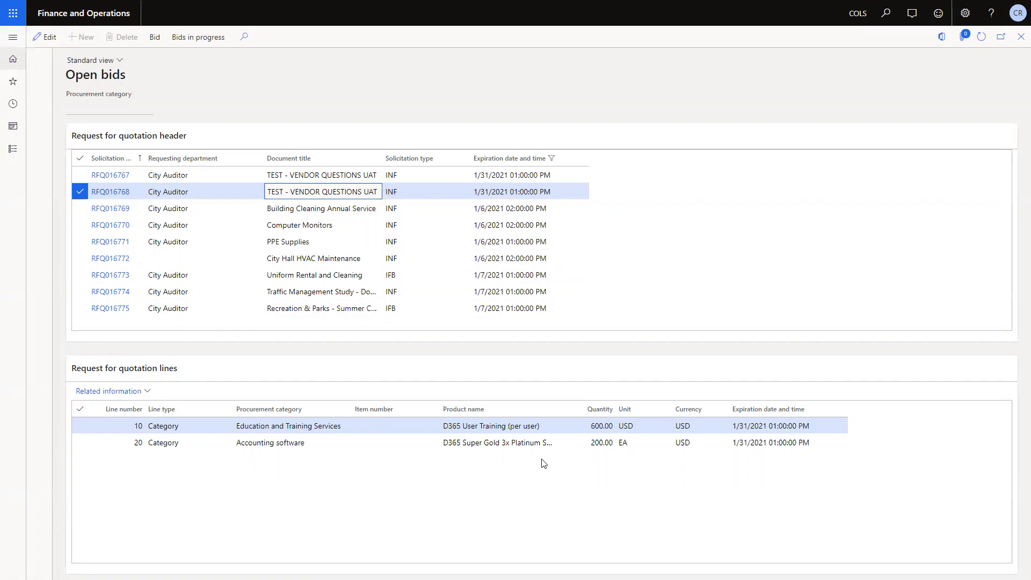
pyautogui.click(207, 207)
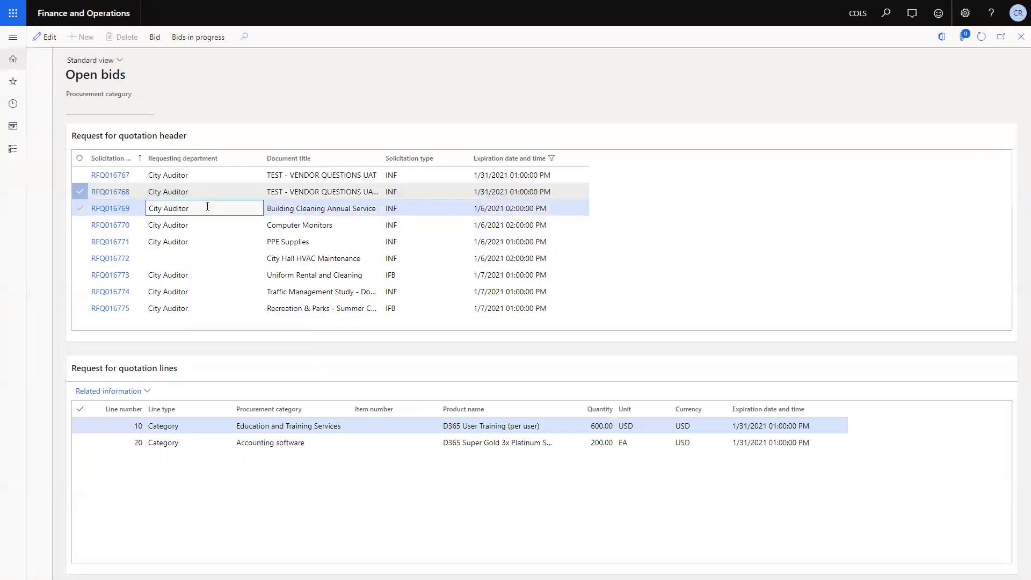
pyautogui.click(212, 225)
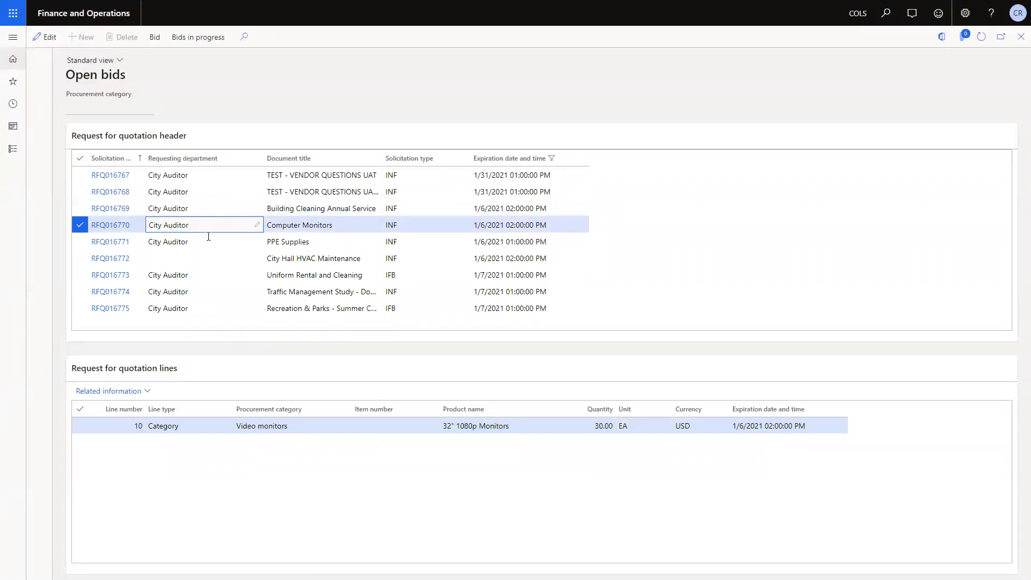
pyautogui.click(208, 241)
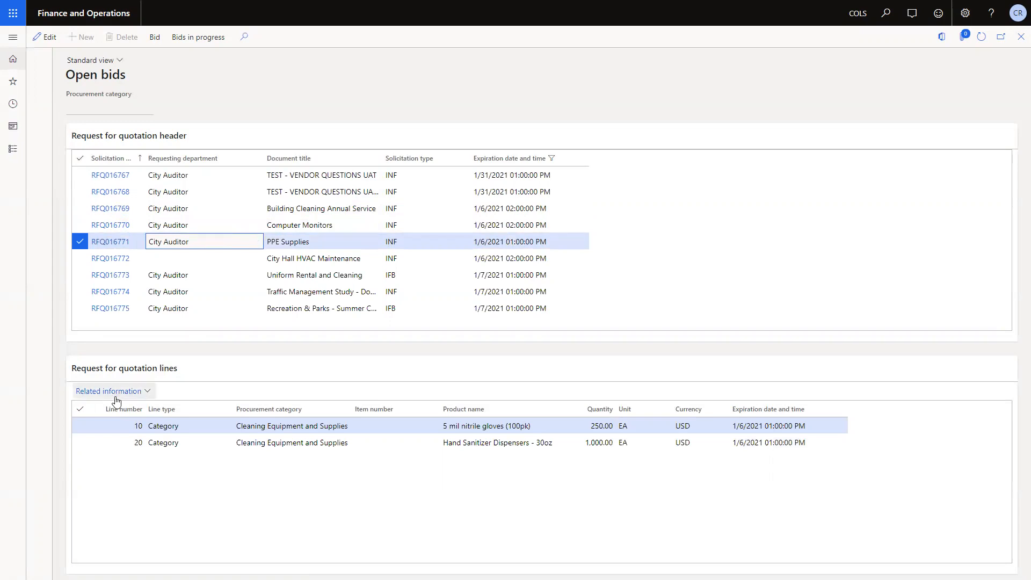
pyautogui.click(1019, 43)
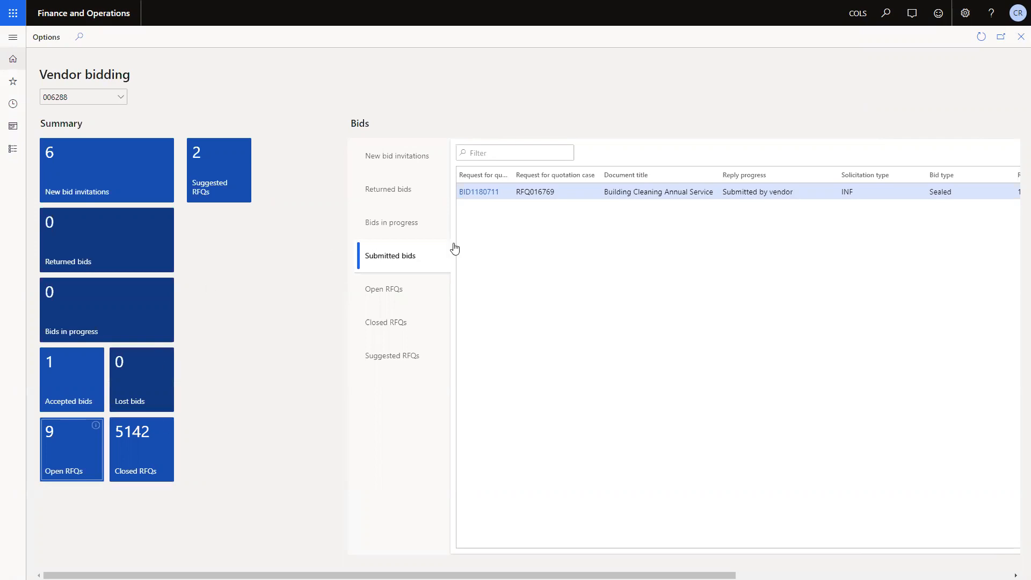
# Step: Close the vendor bidding overview, the underlying Building Cleaning Annual Service bid and the earlier vendor bidding page
pyautogui.click(1019, 42)
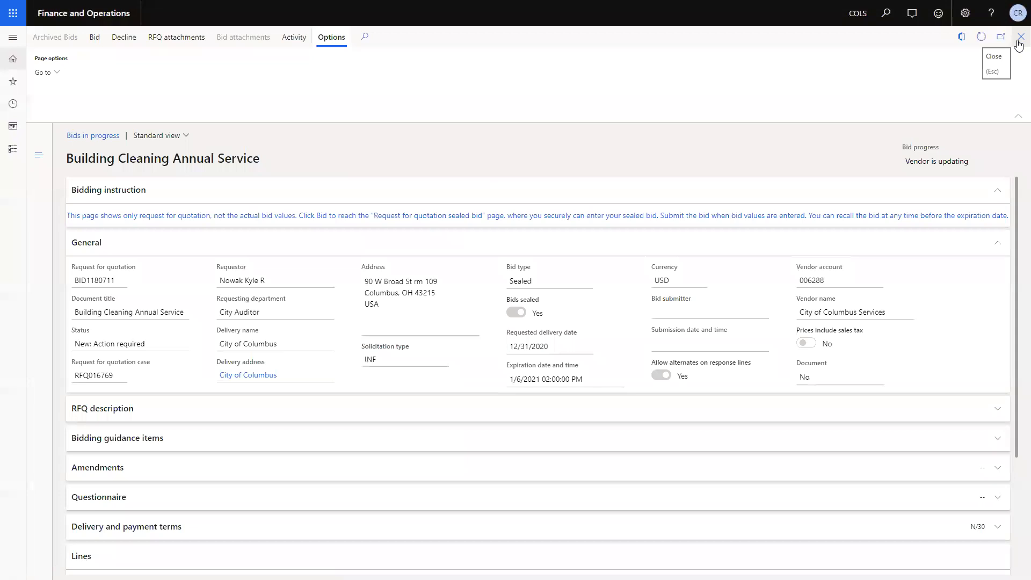
pyautogui.click(1019, 43)
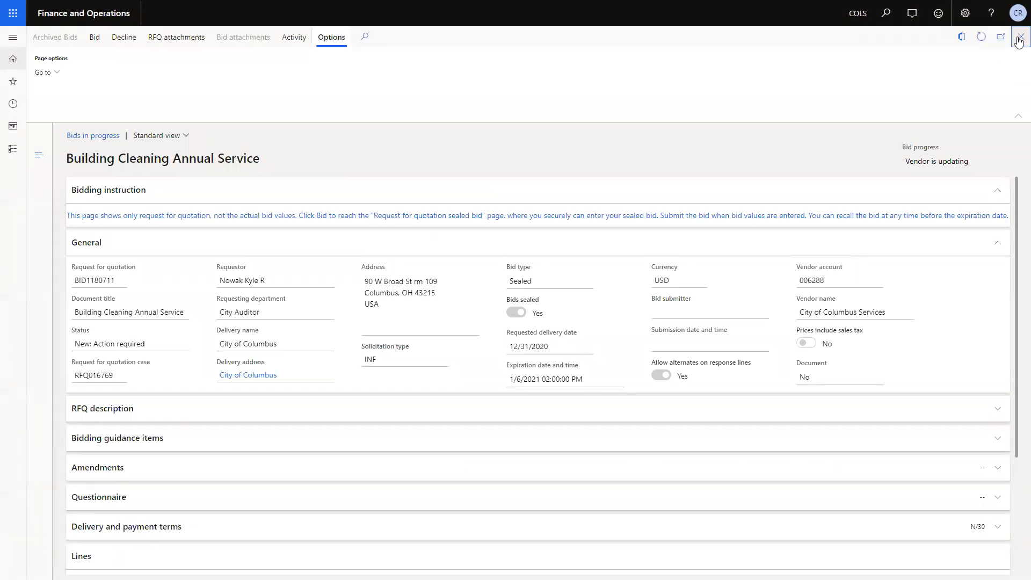
pyautogui.click(1019, 42)
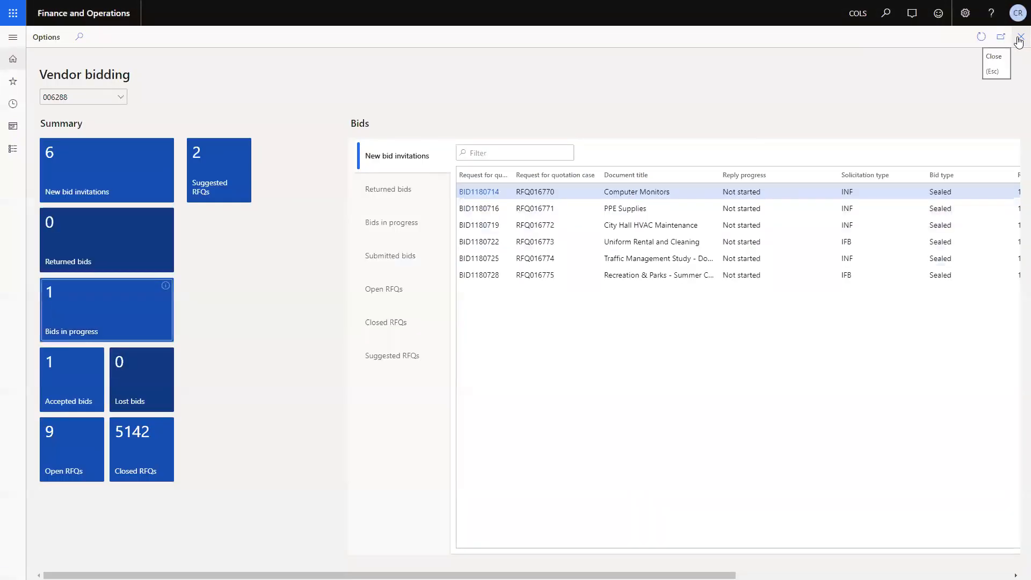